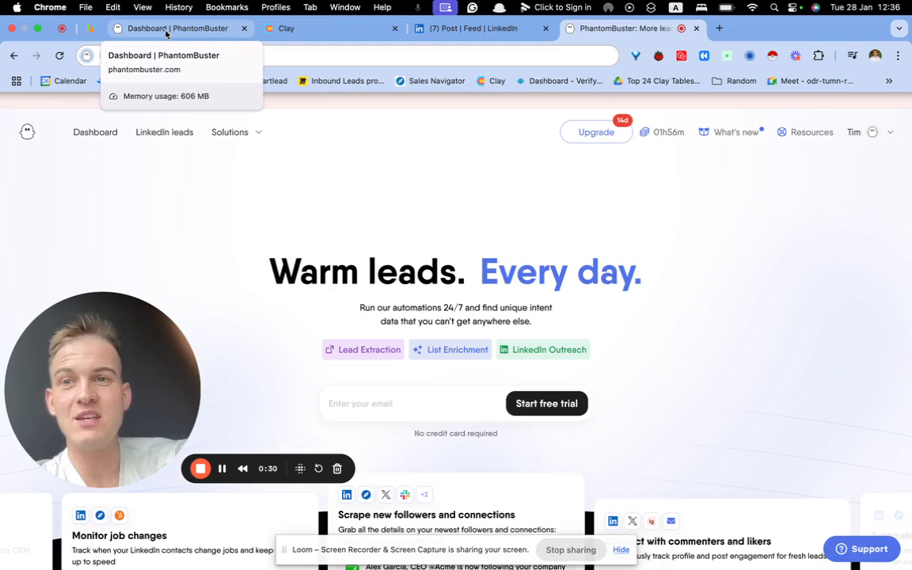
- Switch to the PhantomBuster dashboard and open the store of available Phantoms and Flows
click(166, 33)
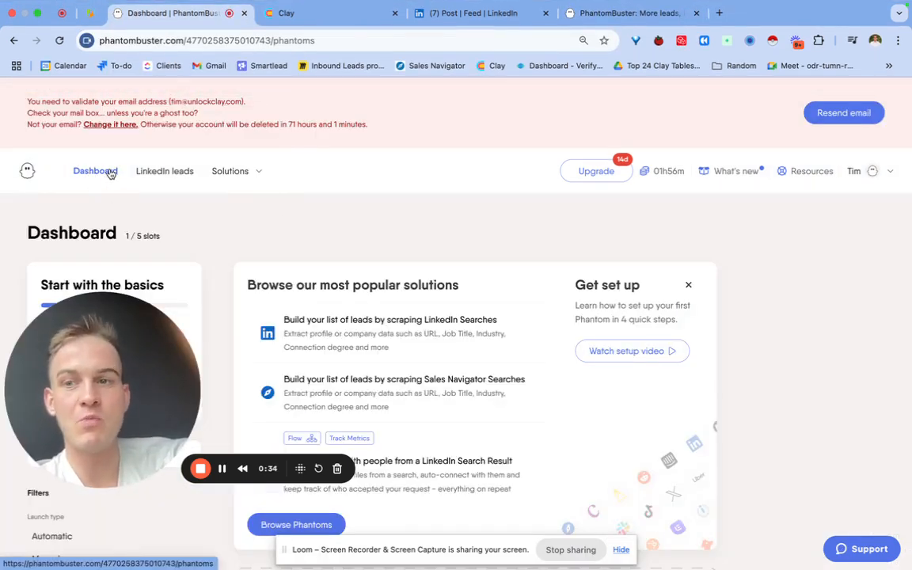
scroll(354, 346, down, 5)
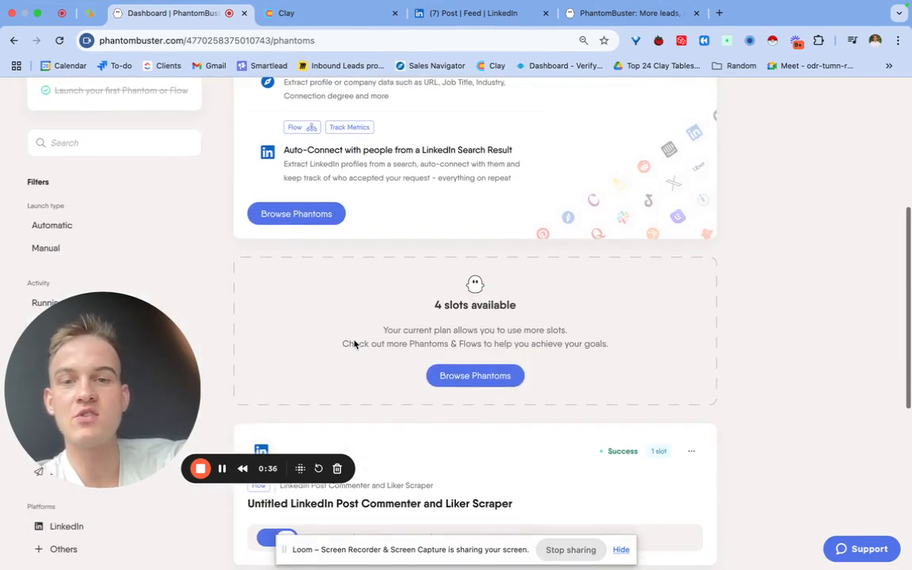
click(269, 221)
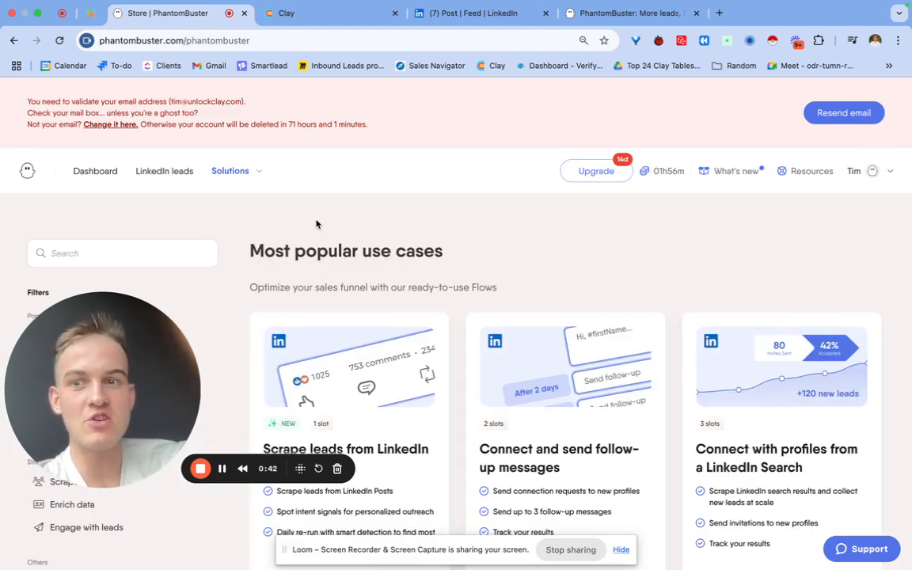
scroll(316, 224, down, 3)
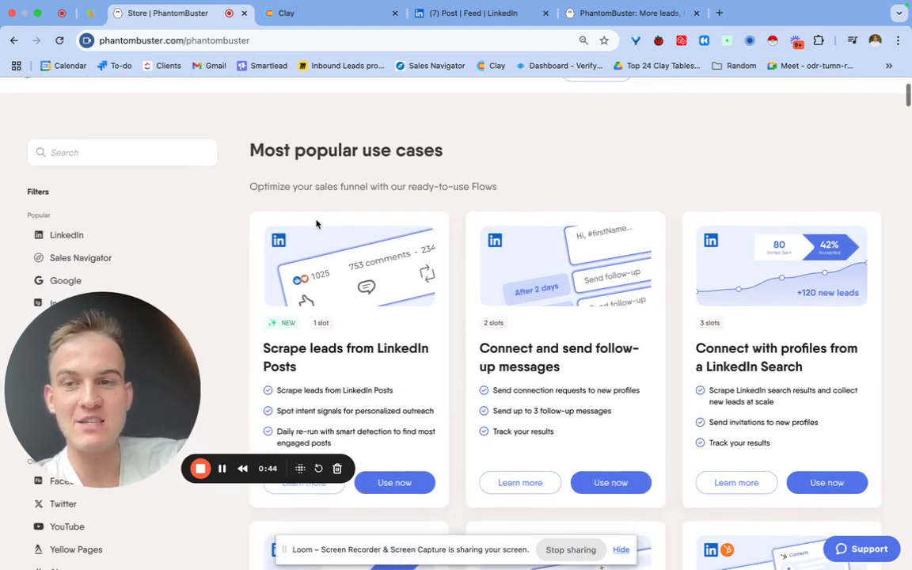
scroll(316, 224, down, 2)
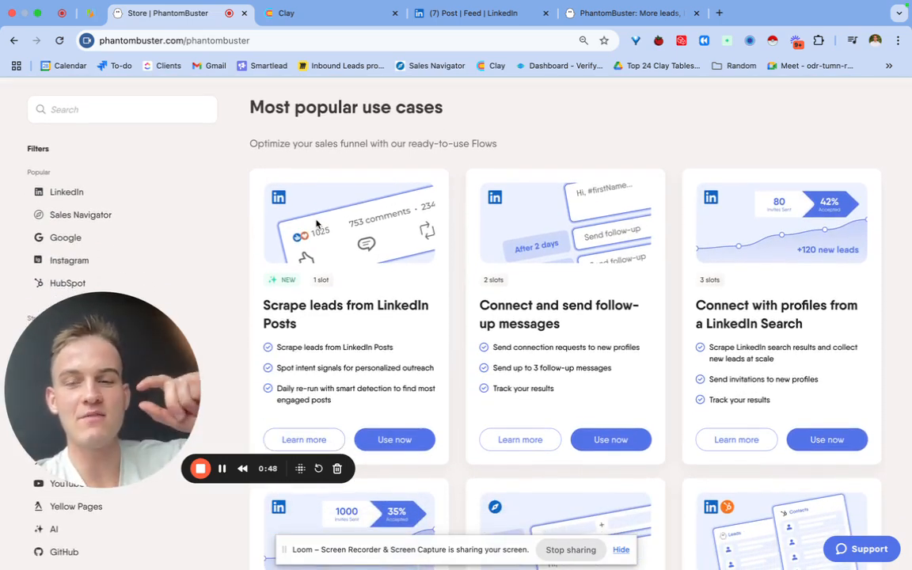
- Filter the solutions store by the LinkedIn category
drag(60, 343, 305, 352)
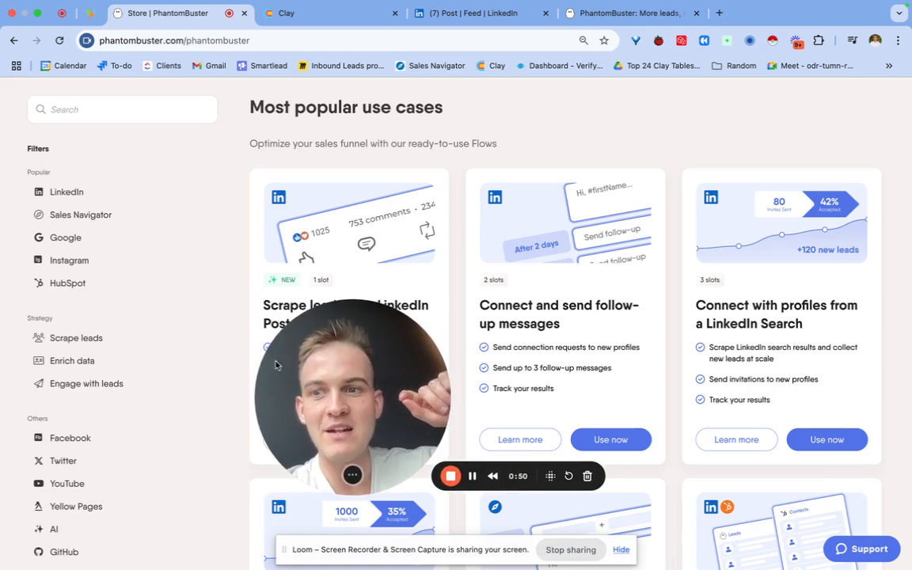
scroll(118, 215, down, 2)
scroll(115, 226, down, 3)
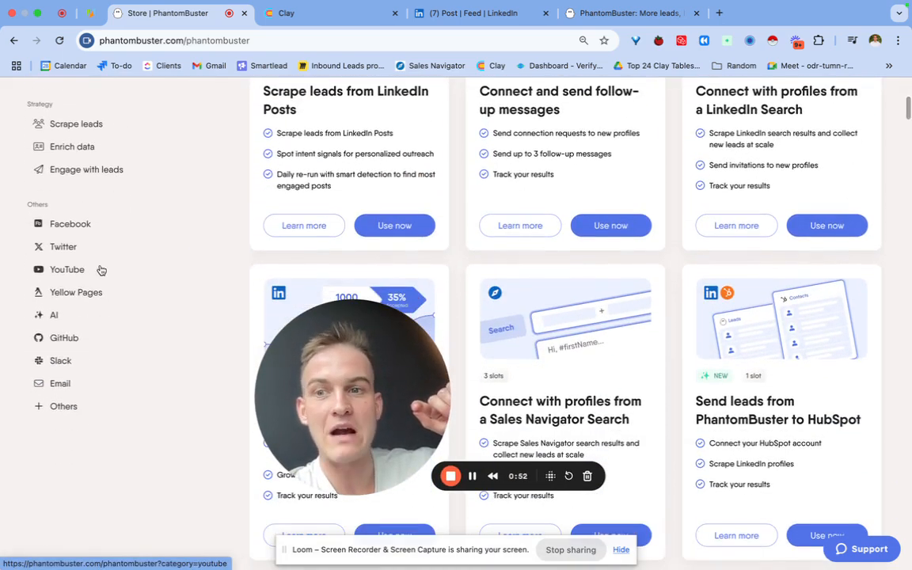
click(100, 269)
scroll(99, 278, up, 2)
click(96, 283)
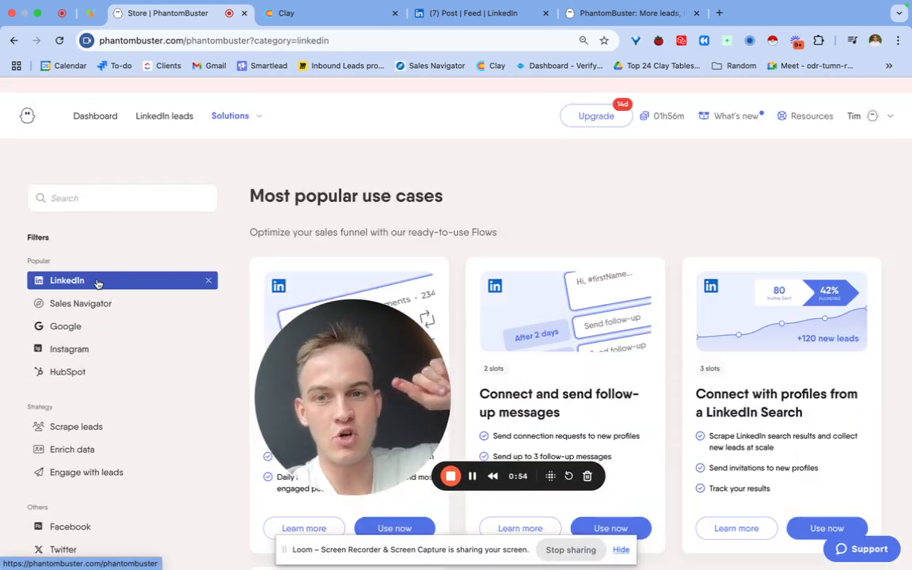
drag(353, 442, 111, 459)
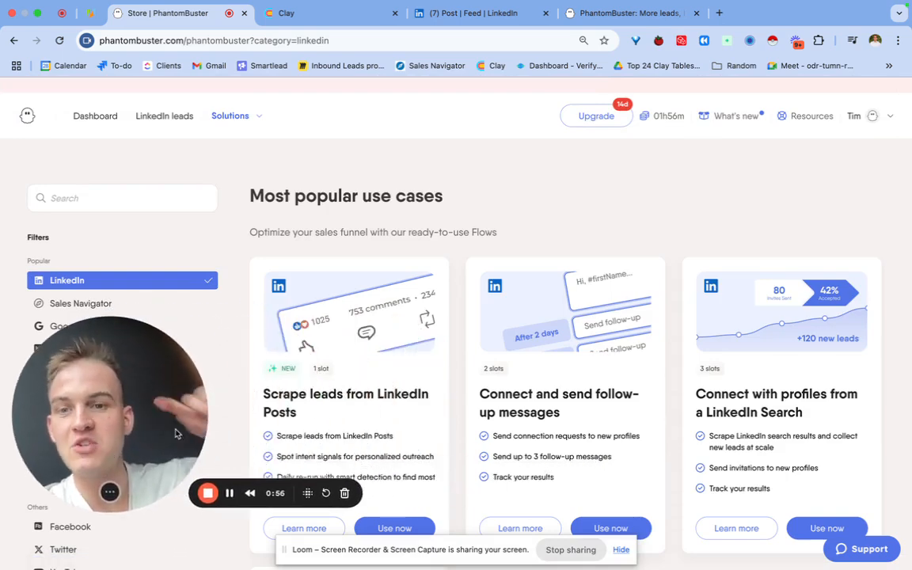
- Start a new Flow from the "Scrape leads from LinkedIn Posts" use case
scroll(246, 420, down, 2)
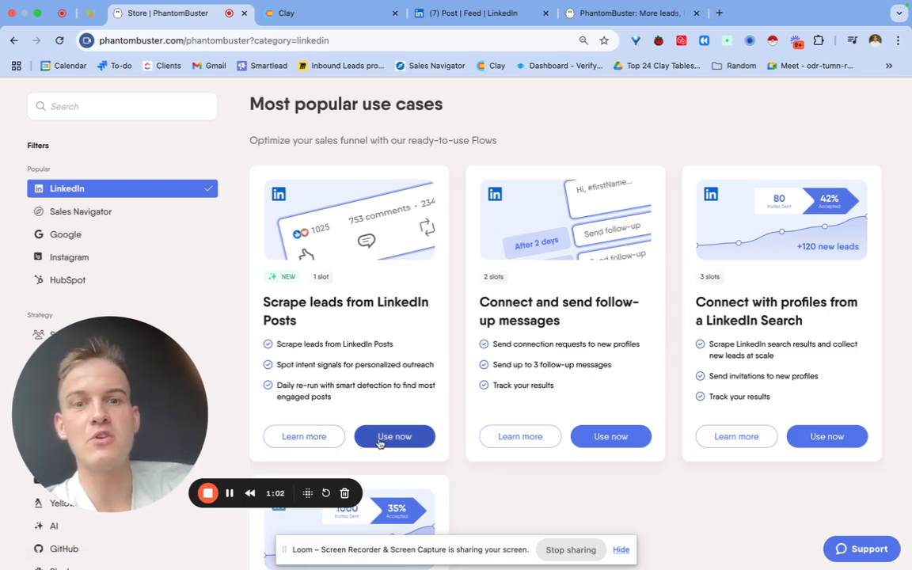
drag(296, 317, 267, 302)
click(301, 323)
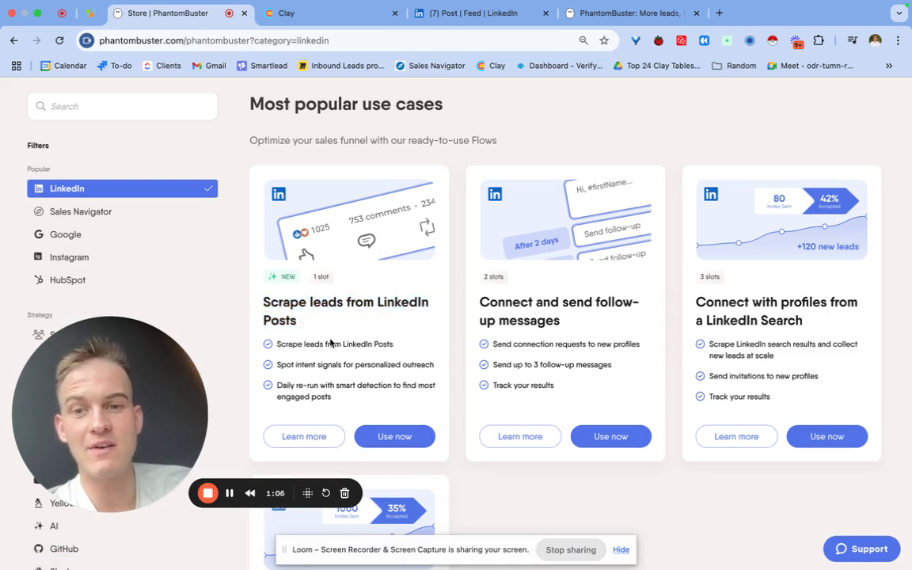
click(395, 438)
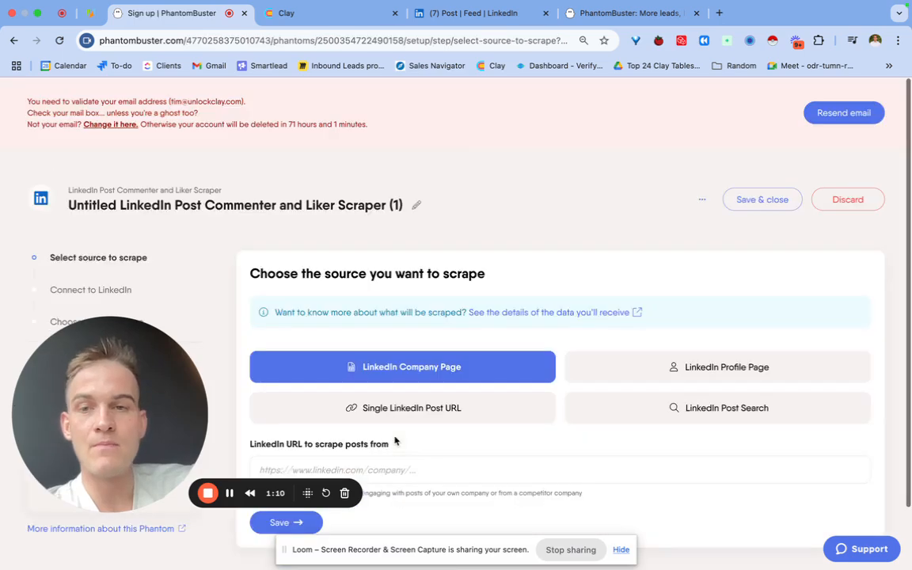
- Choose Single LinkedIn Post URL as the source to scrape and activate its URL field
scroll(495, 280, down, 2)
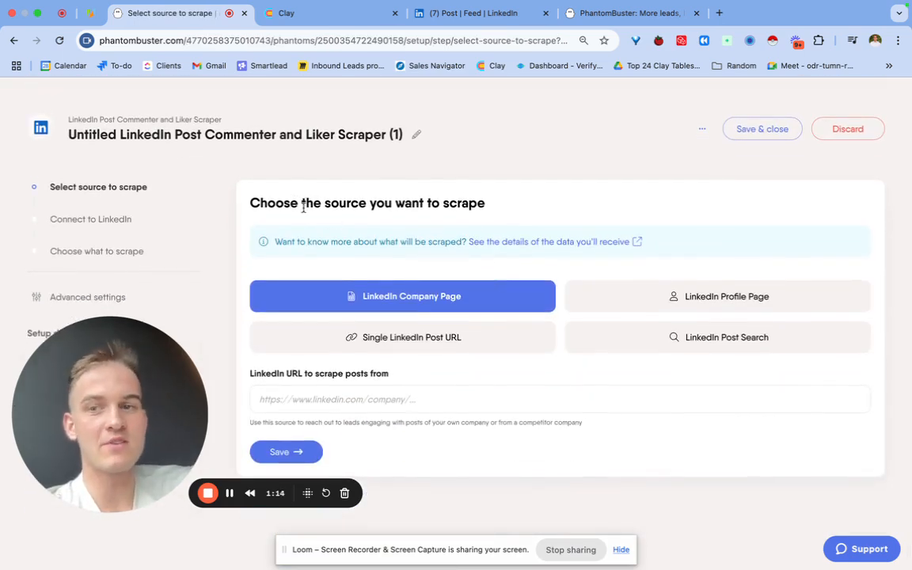
drag(248, 203, 372, 203)
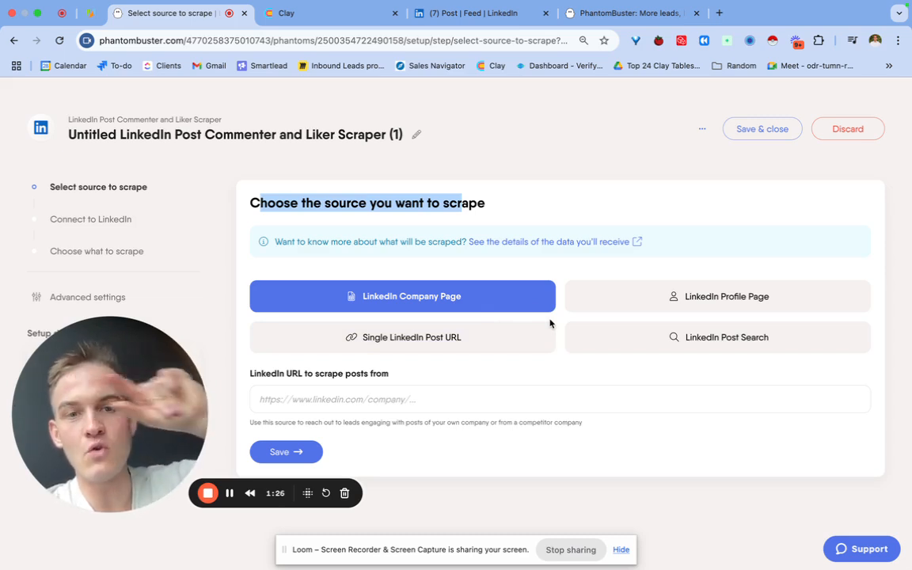
click(511, 343)
click(448, 403)
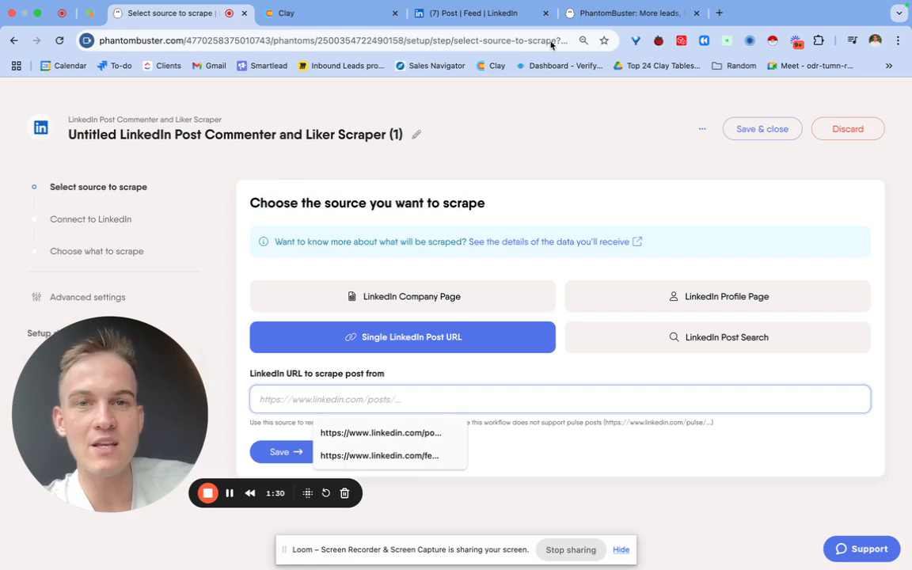
- Switch to LinkedIn and copy the link to the post about replacing LinkedIn enrichments inside Clay
click(475, 13)
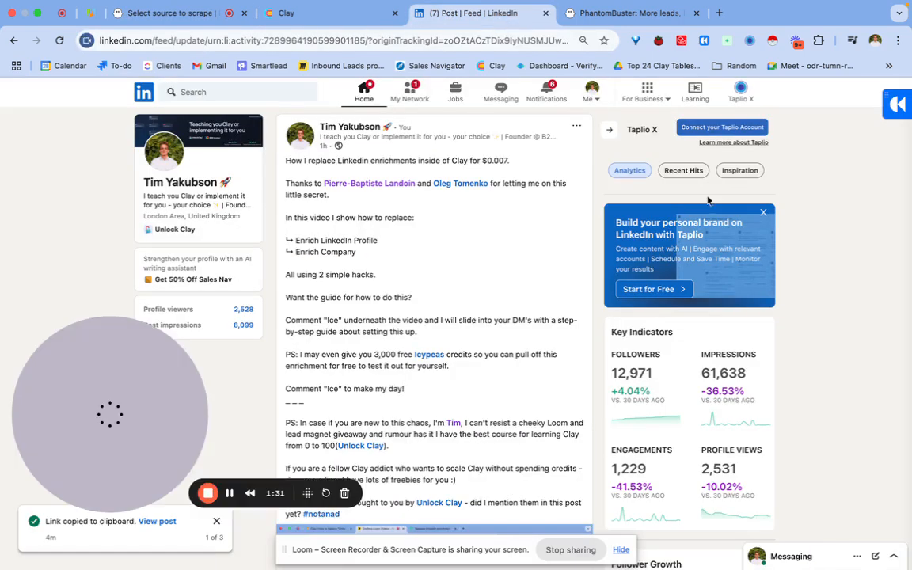
click(576, 126)
click(525, 214)
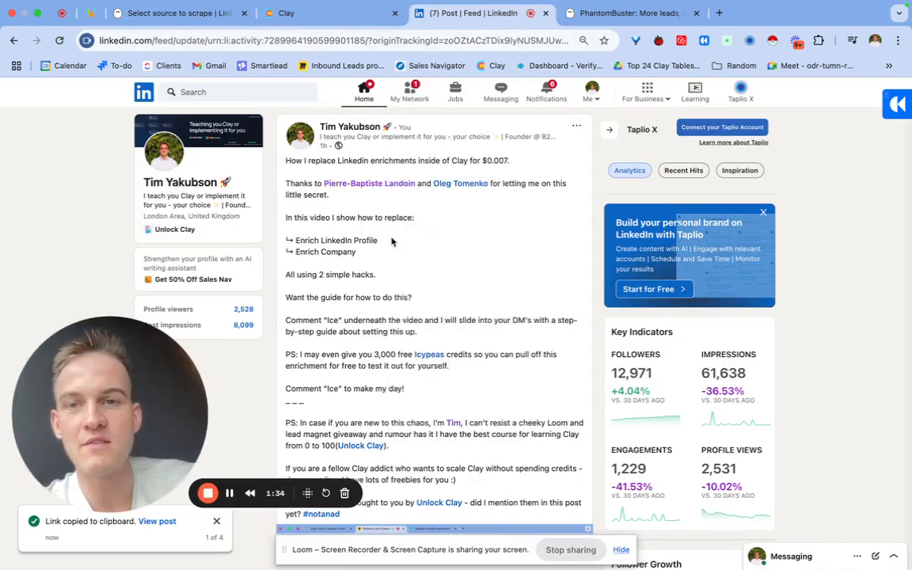
scroll(393, 240, down, 1)
- Return to the PhantomBuster setup, paste the copied post link as the LinkedIn URL to scrape, and save the source
click(215, 19)
click(401, 402)
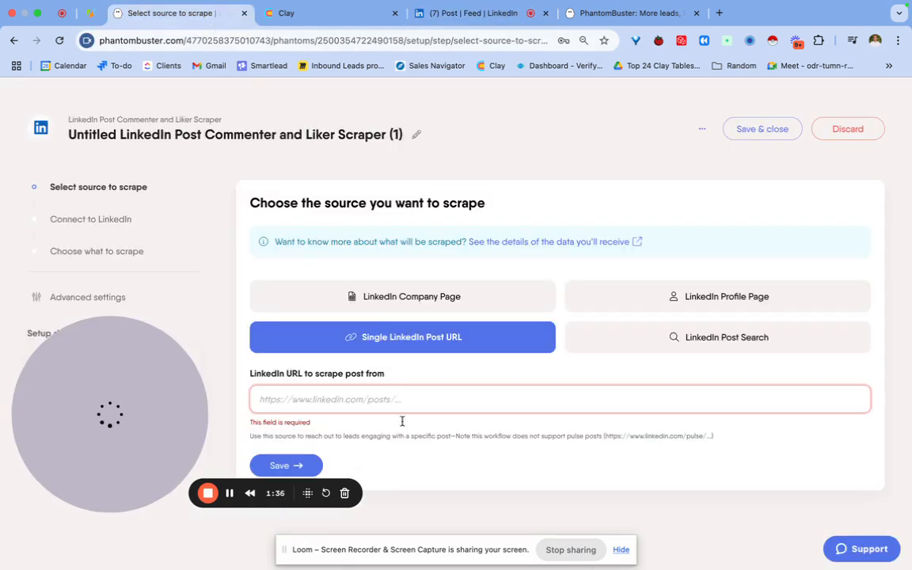
key(ctrl+v)
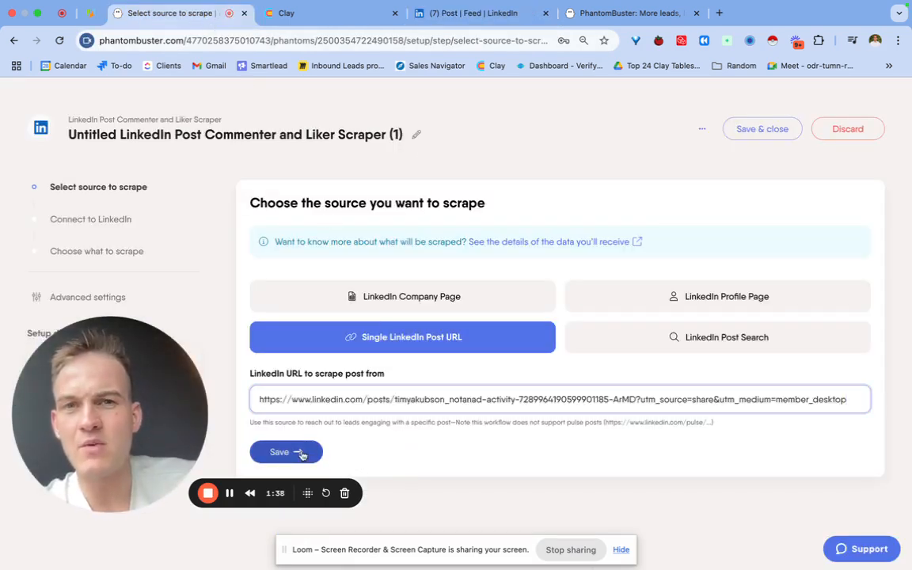
click(472, 22)
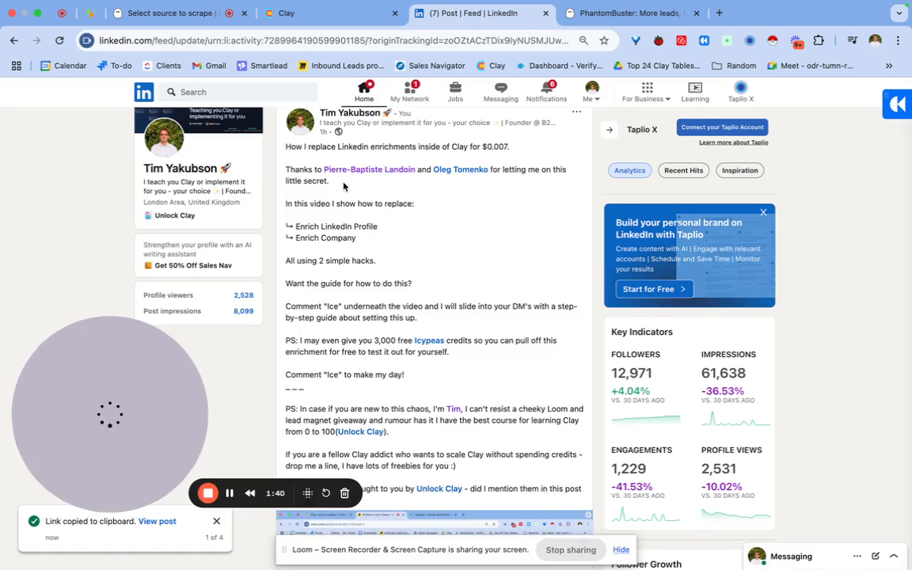
scroll(346, 183, up, 1)
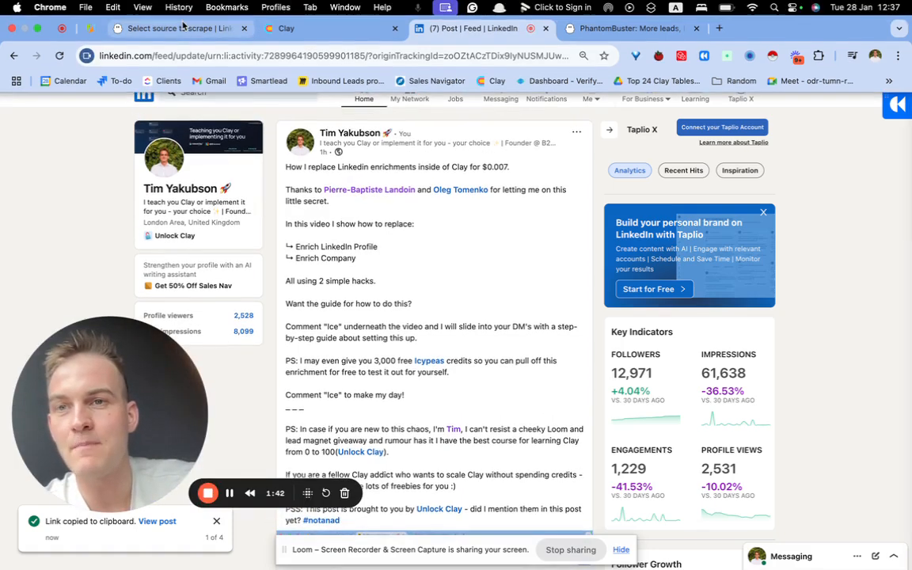
click(168, 29)
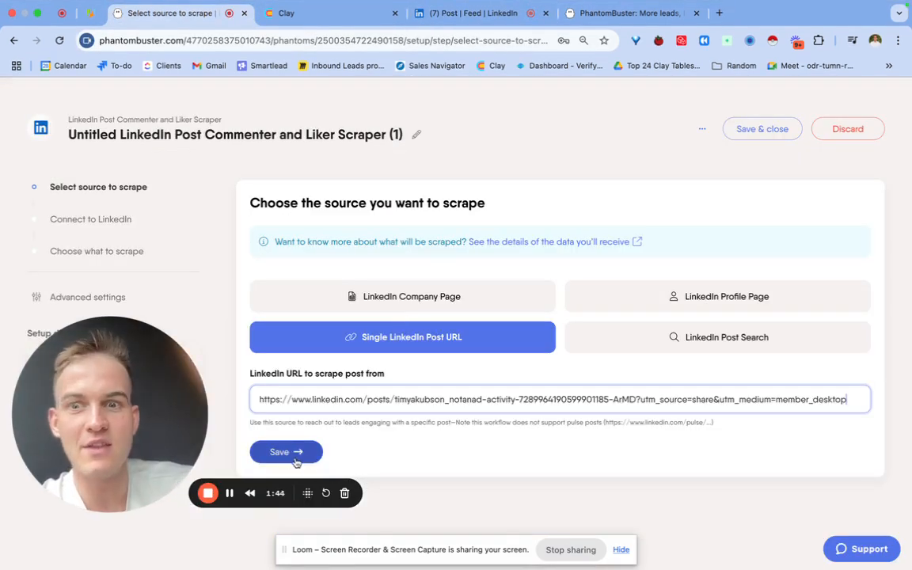
click(286, 452)
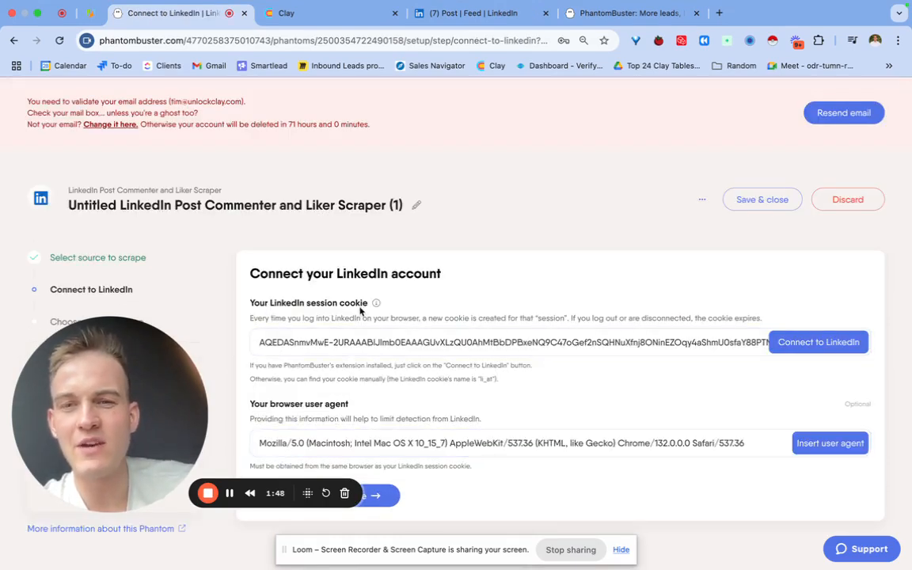
- Keep the prefilled LinkedIn session cookie and browser user agent, and save the LinkedIn account connection
scroll(403, 475, down, 1)
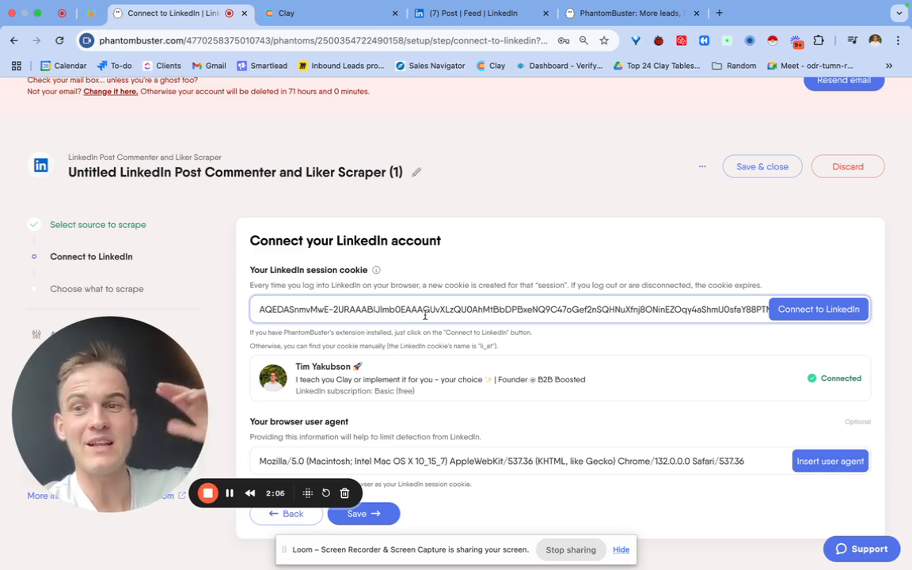
click(573, 331)
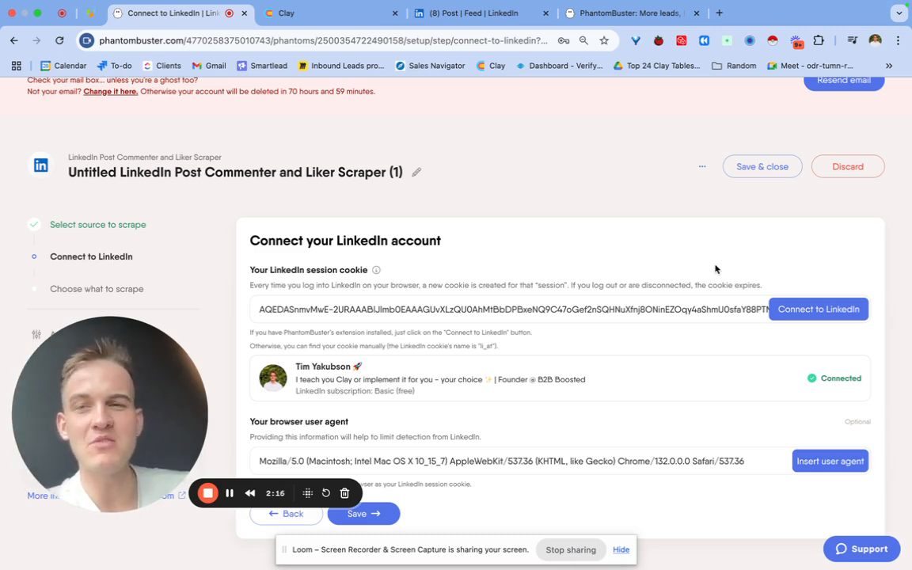
scroll(715, 269, down, 1)
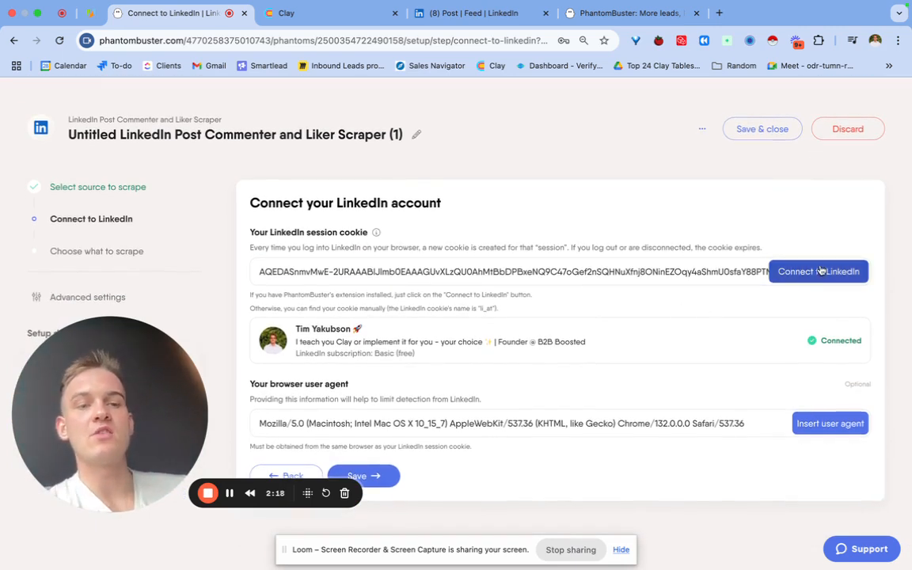
click(365, 476)
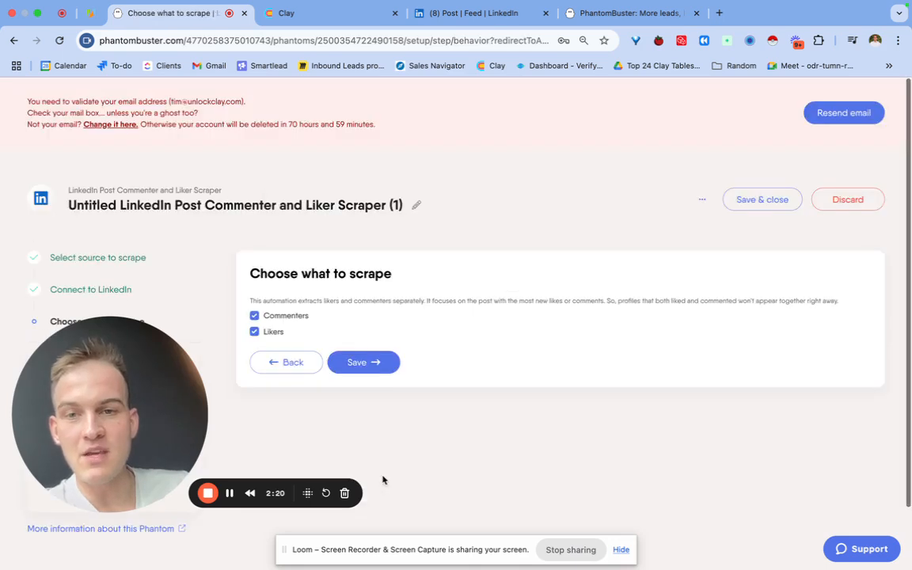
- Exclude Likers so that only Commenters are scraped, and save the Flow setup
click(270, 330)
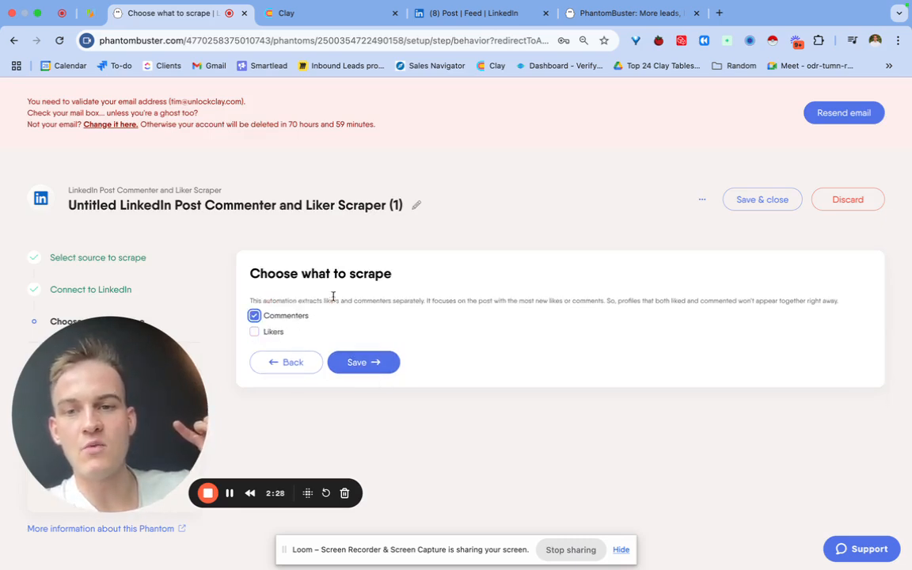
click(360, 362)
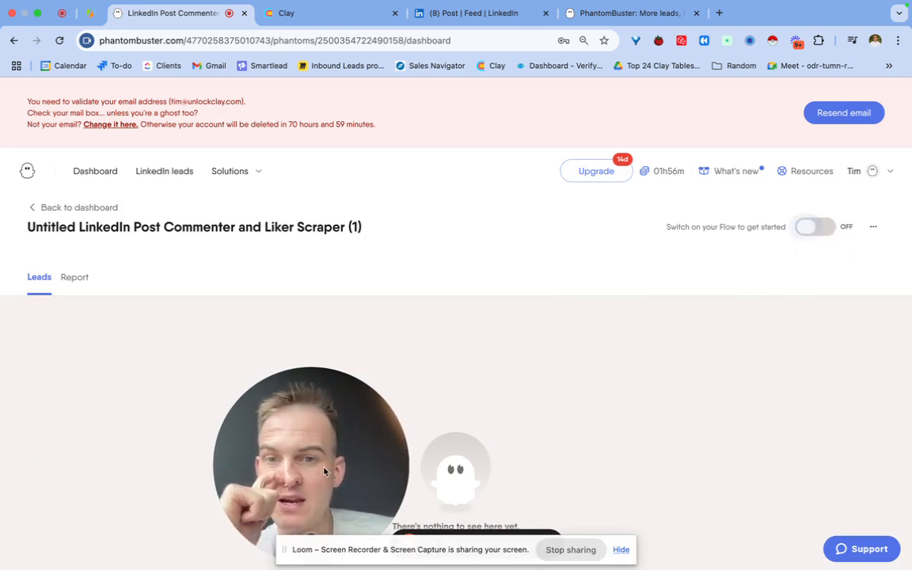
drag(325, 471, 307, 394)
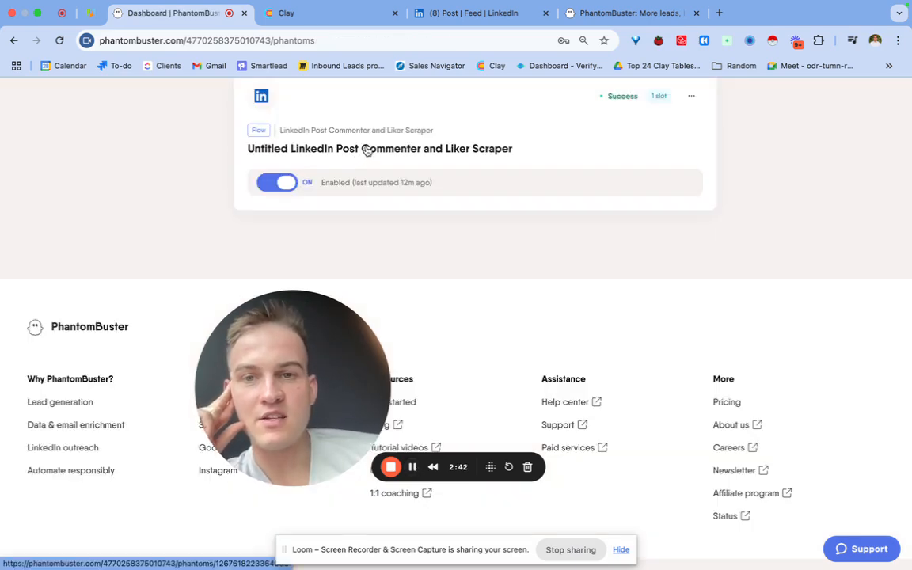
- Open the already enabled LinkedIn Post Commenter and Liker Scraper Flow and examine its leads, profile links and comments
click(366, 151)
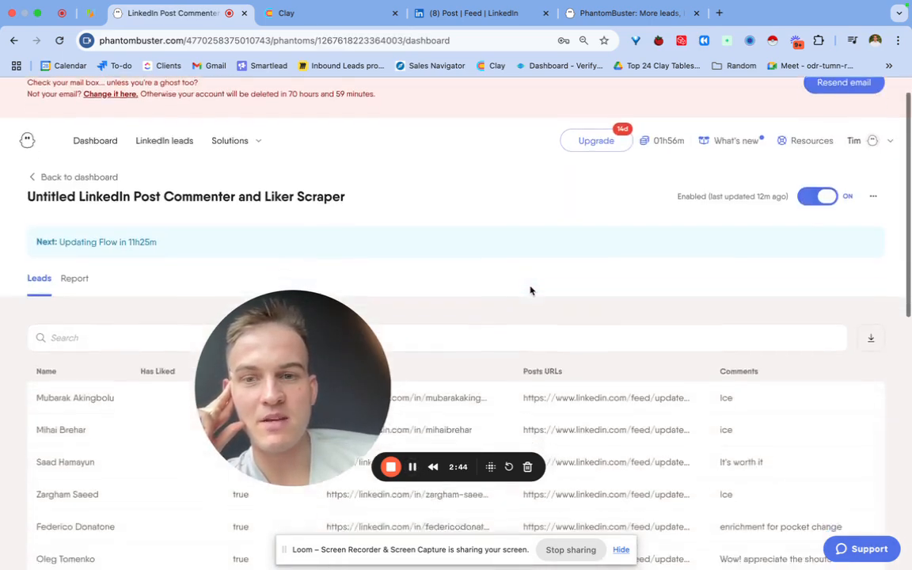
scroll(527, 287, down, 5)
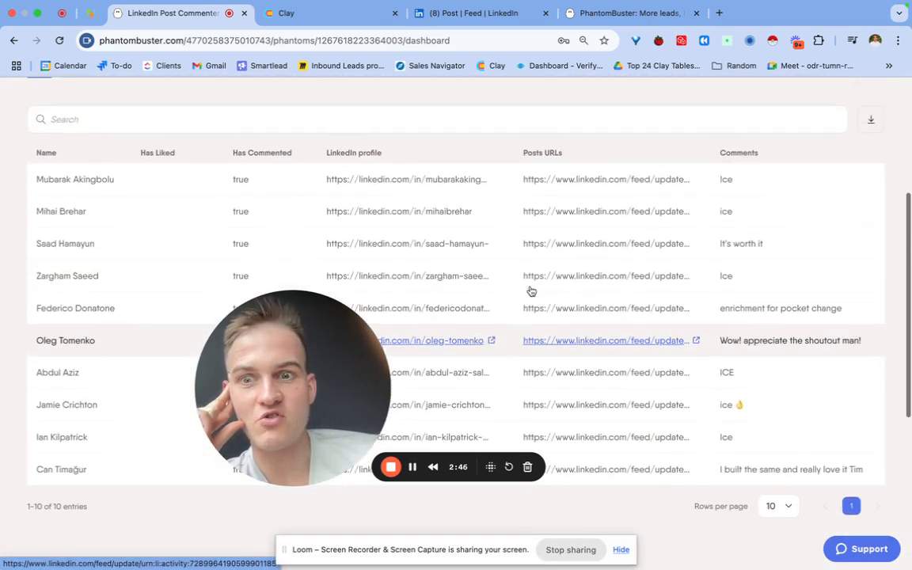
scroll(530, 291, up, 1)
scroll(118, 198, up, 2)
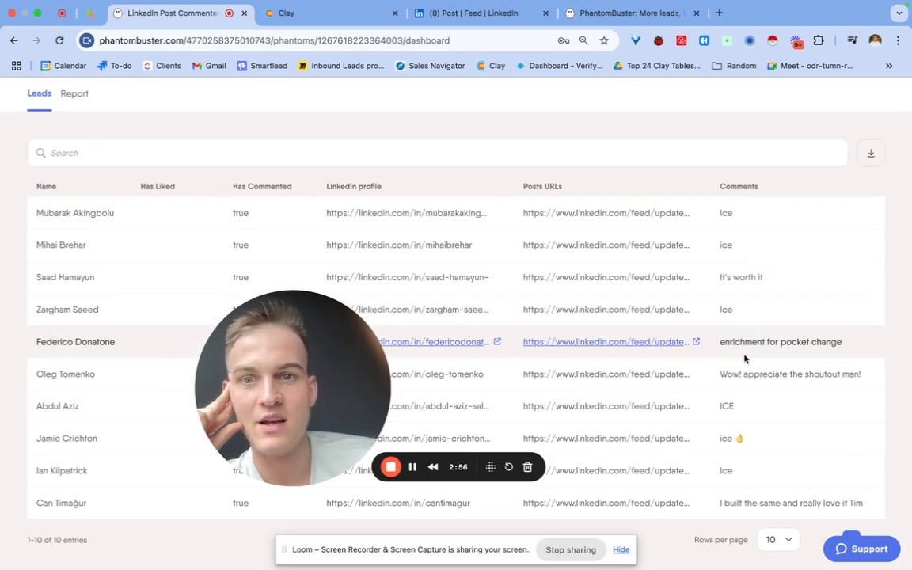
scroll(732, 306, up, 4)
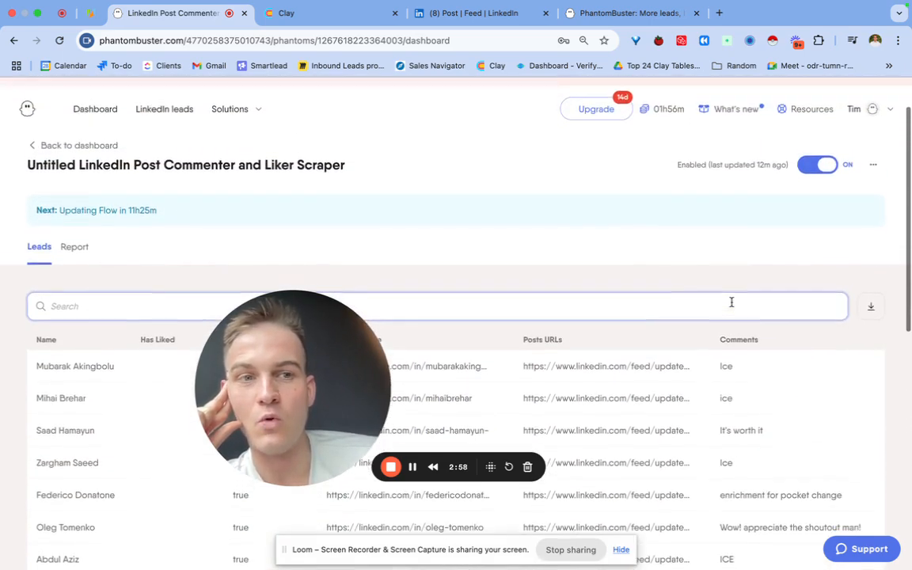
scroll(731, 371, down, 1)
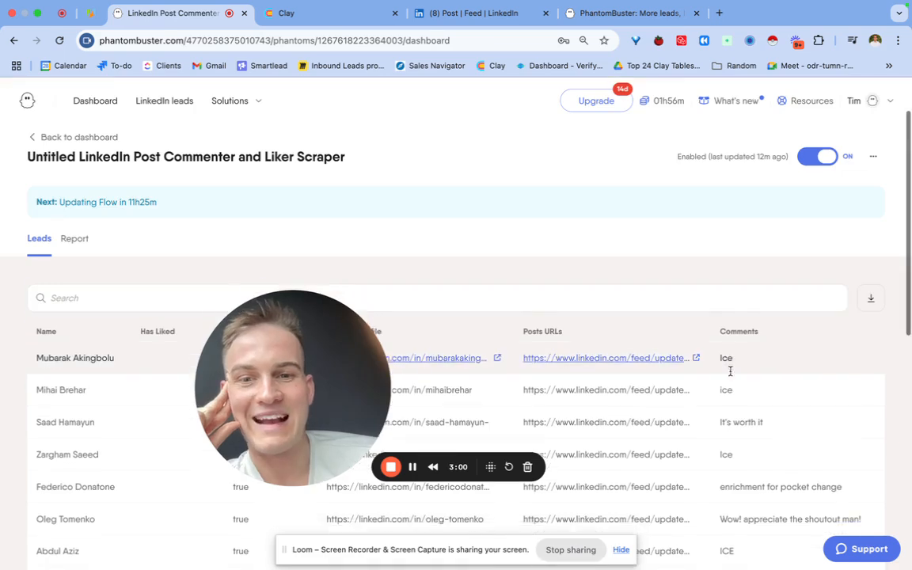
- Switch to Clay, create a blank workbook, and return to the workspace home
click(335, 27)
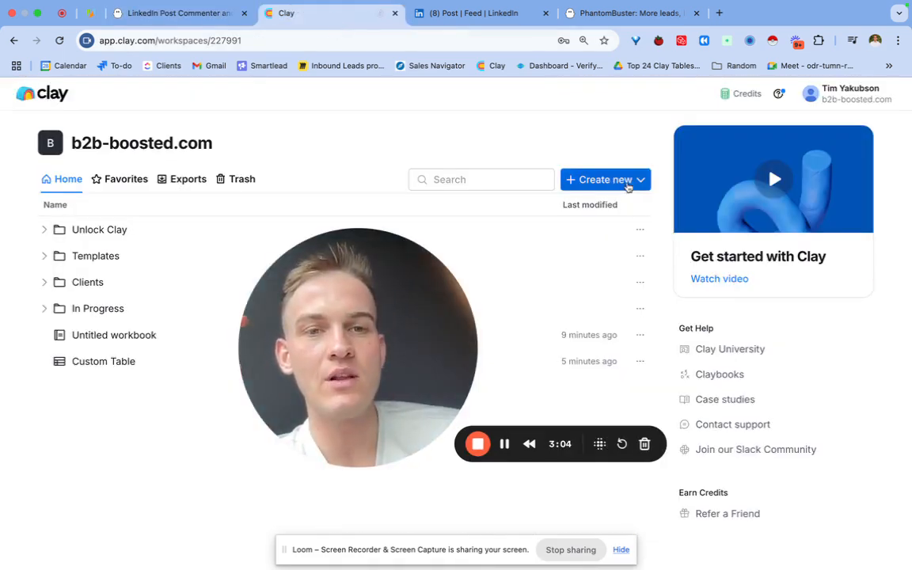
click(628, 182)
click(628, 216)
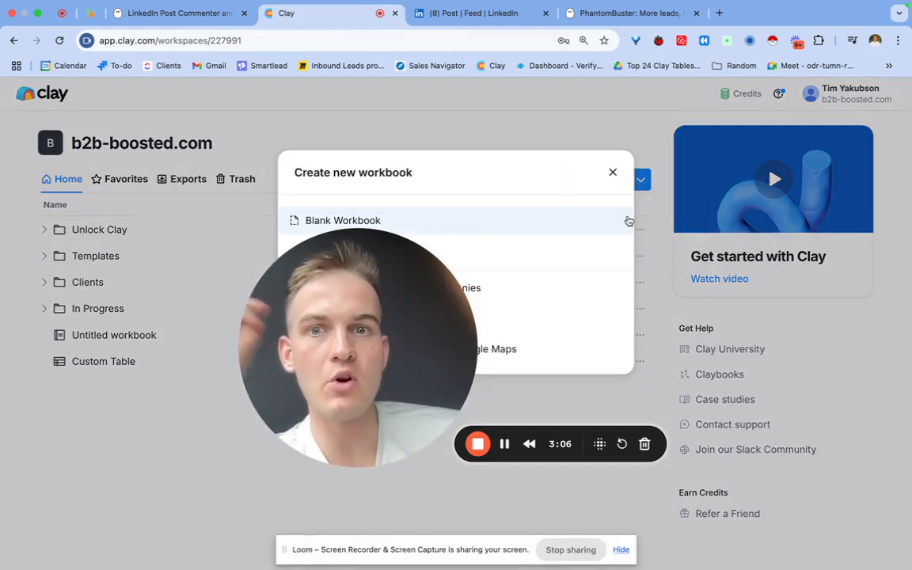
click(560, 219)
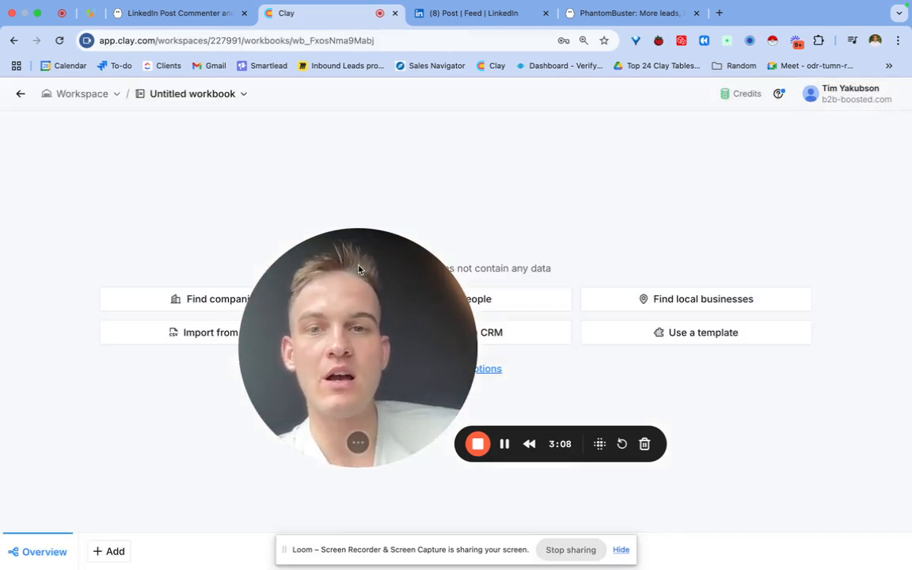
click(19, 94)
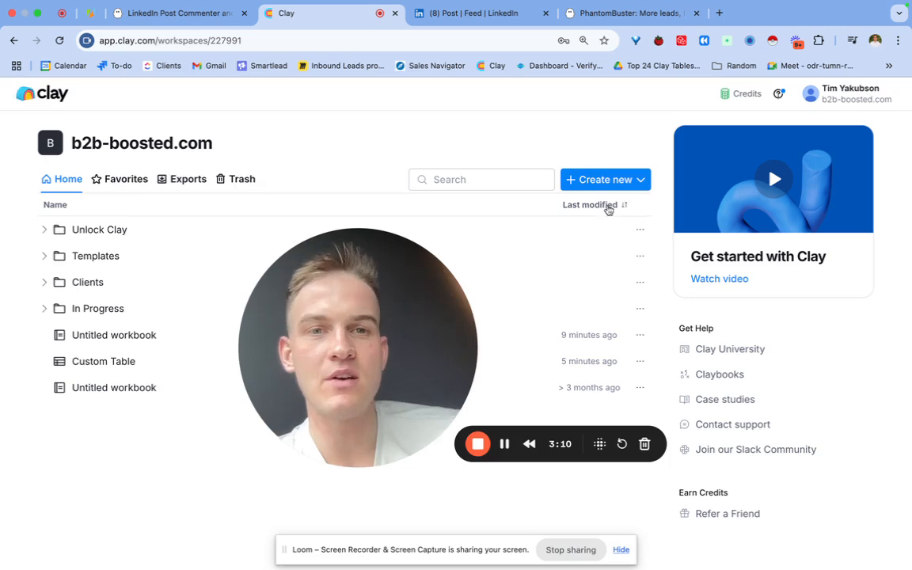
click(608, 181)
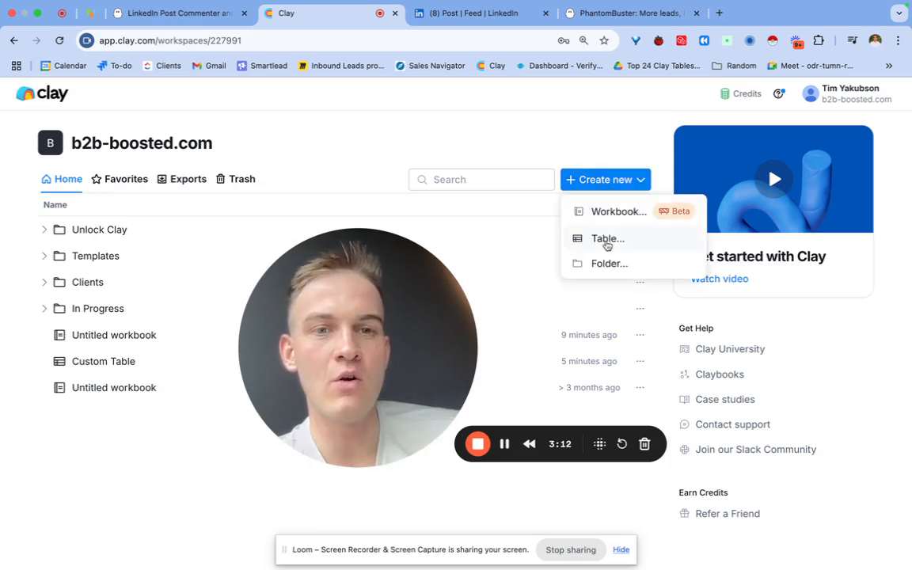
click(606, 242)
click(635, 130)
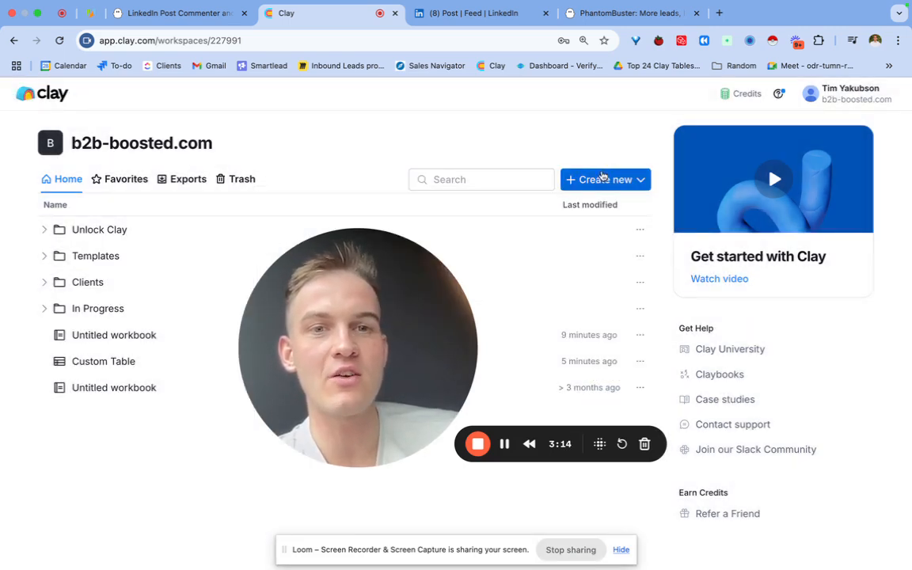
- Start a new table, search the sources for "phant", and choose to pull in leads from Phantombuster
click(604, 179)
click(605, 238)
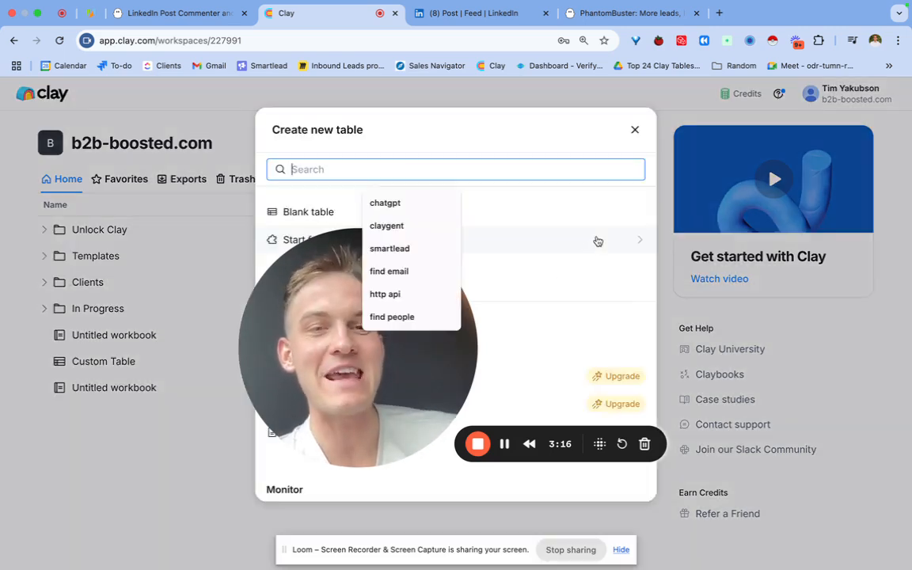
text(phant)
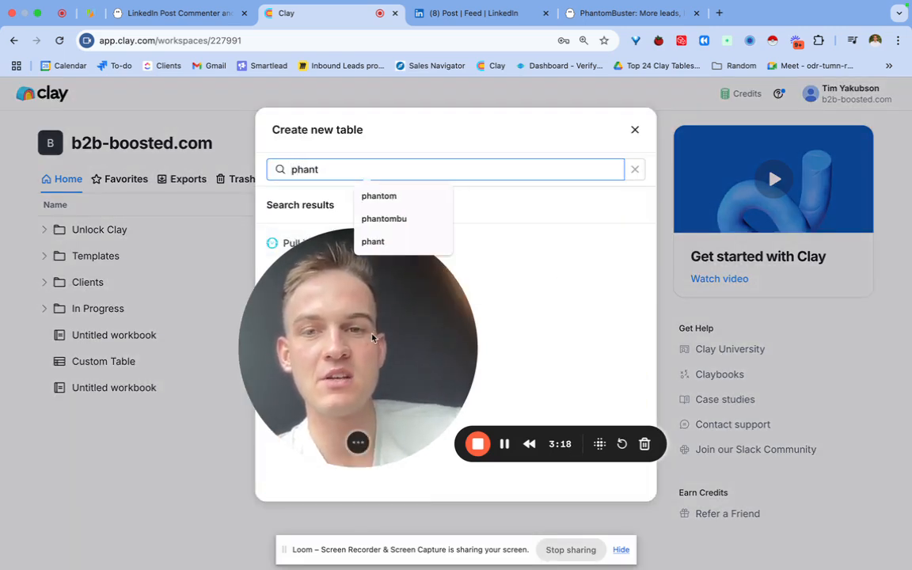
drag(373, 338, 135, 349)
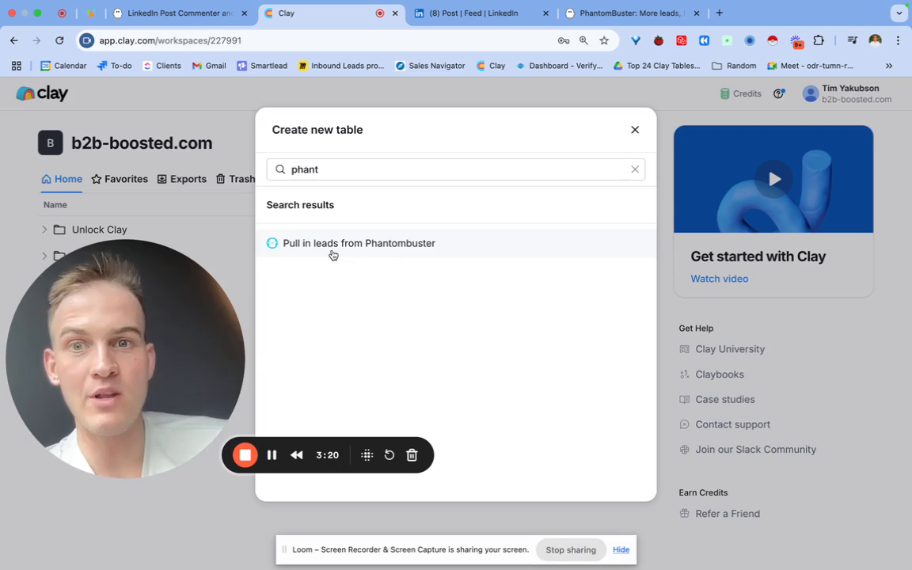
click(357, 245)
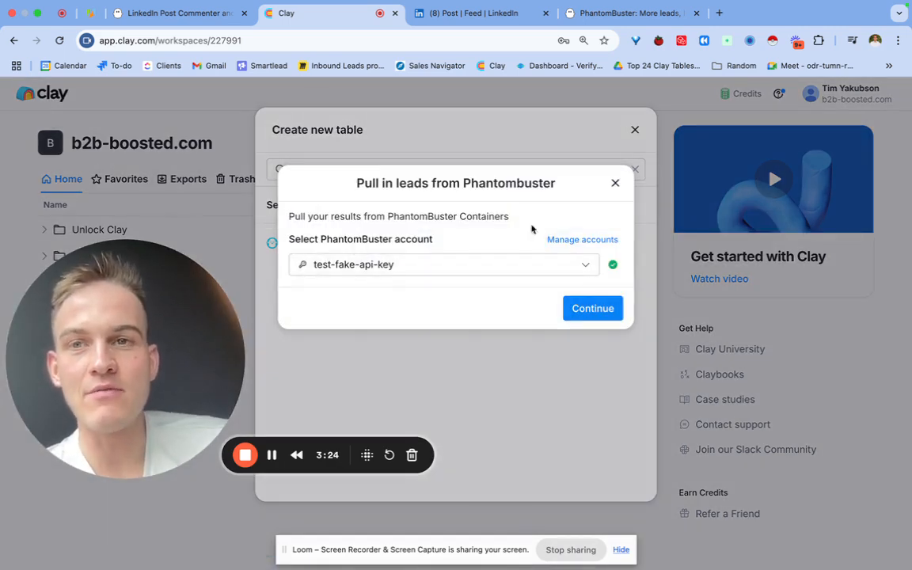
- Switch to PhantomBuster and open the API keys in the workspace settings
click(178, 13)
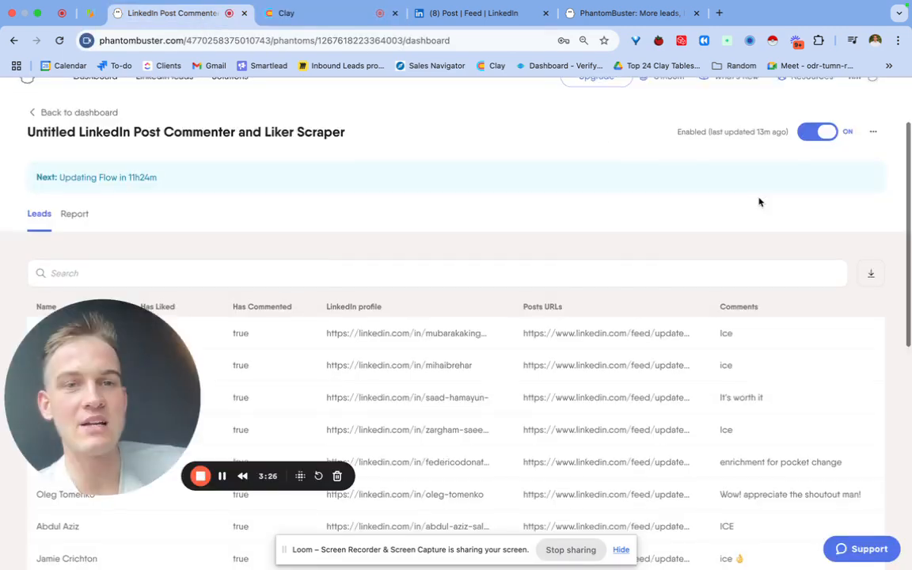
scroll(759, 202, up, 2)
mouse_move(873, 183)
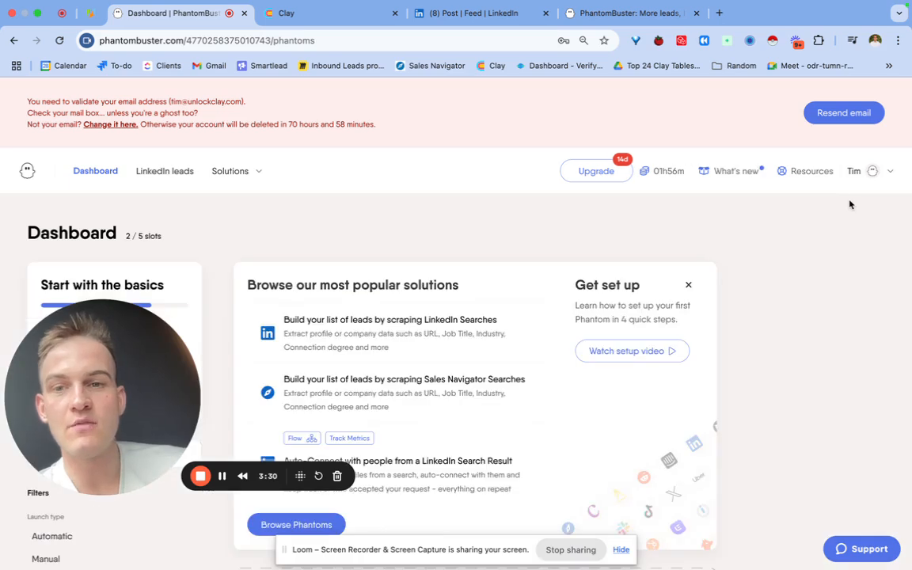
click(877, 173)
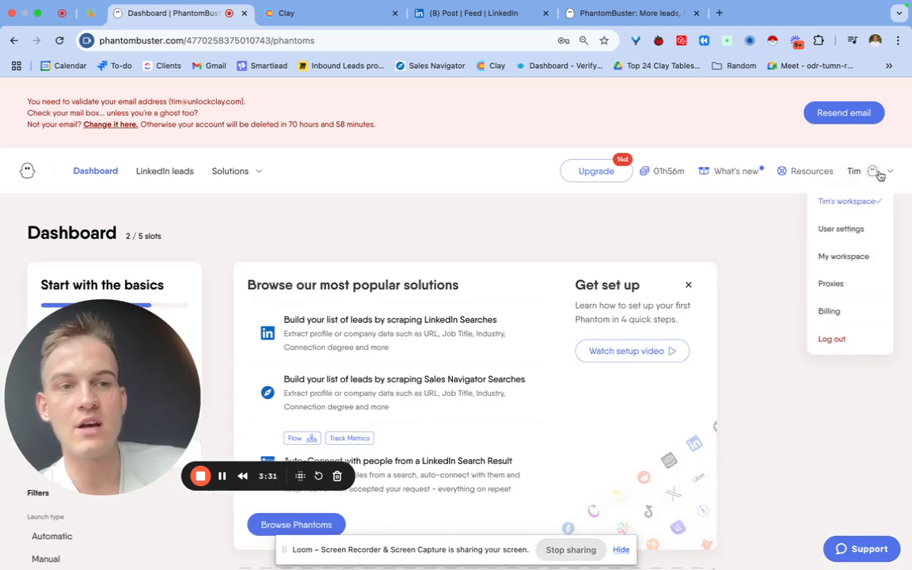
click(844, 259)
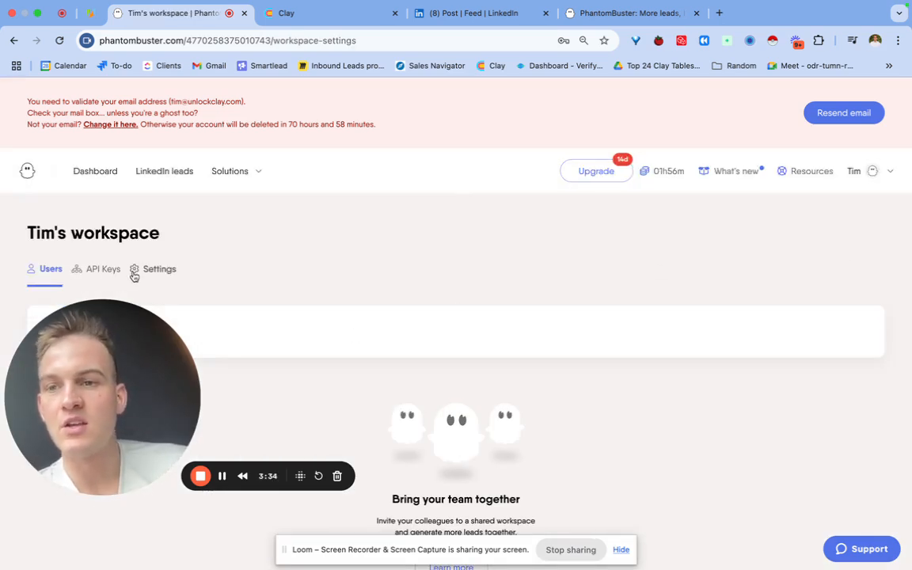
click(99, 270)
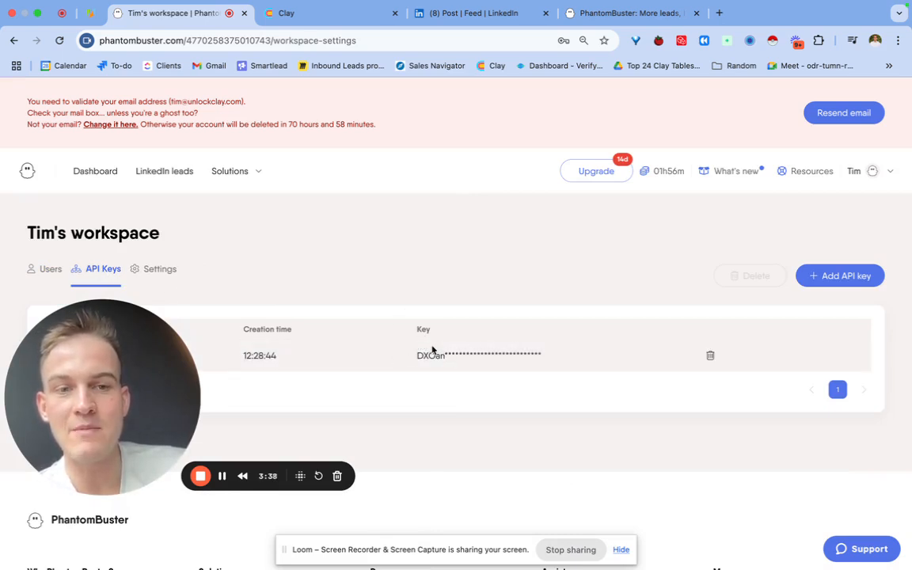
- Add a new API key to the PhantomBuster workspace and copy it
scroll(431, 350, down, 4)
click(817, 125)
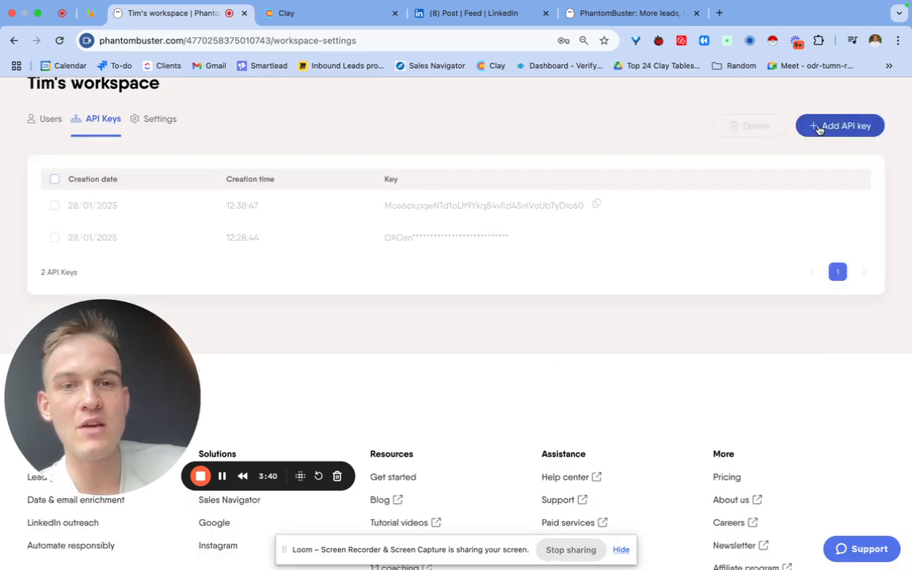
click(596, 205)
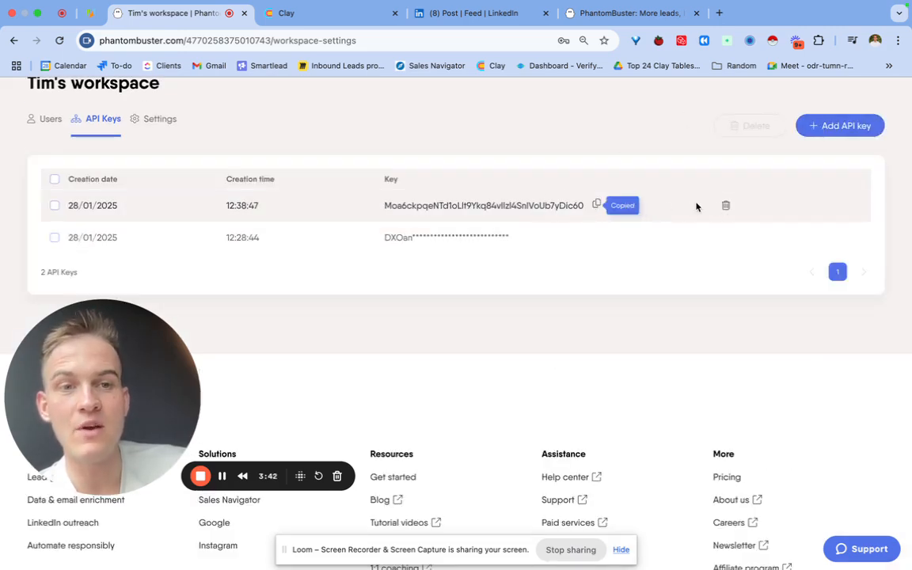
- Permanently delete the newly added API key from the workspace
click(726, 206)
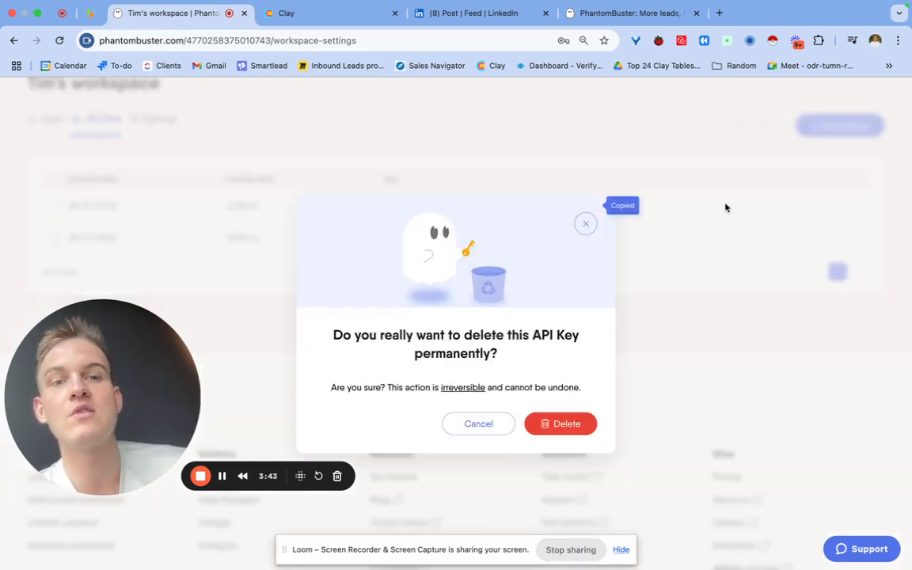
click(561, 425)
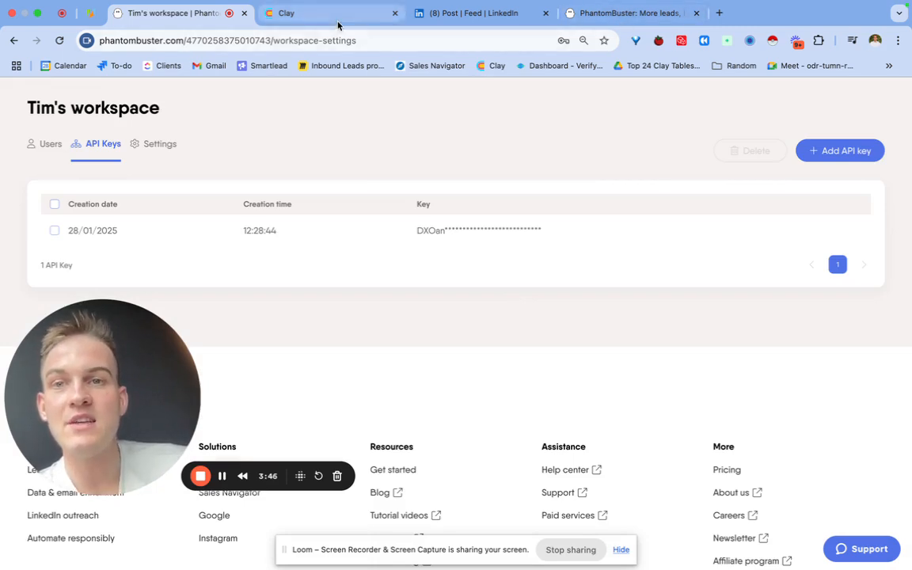
- Return to Clay, keep the saved PhantomBuster account selected, and continue to the lead import settings
click(305, 16)
click(552, 274)
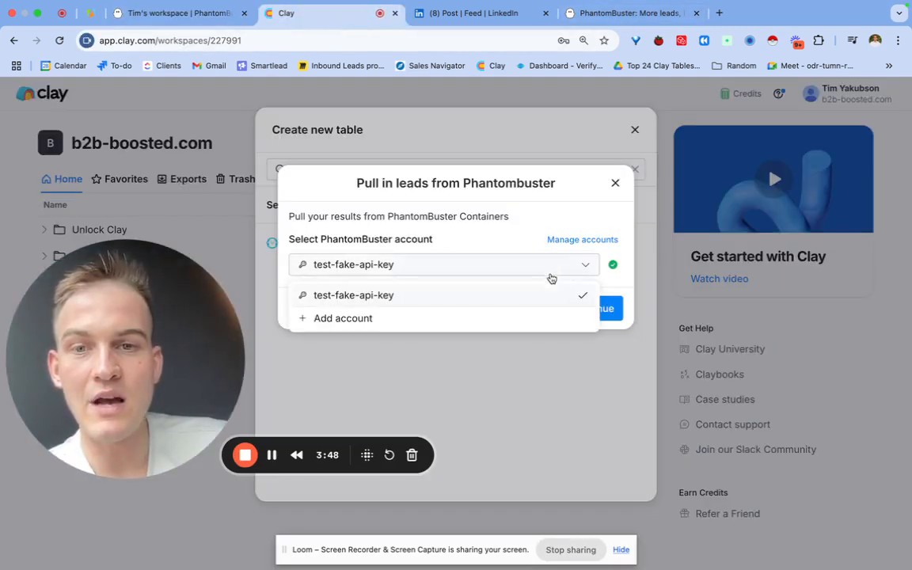
click(555, 296)
click(587, 309)
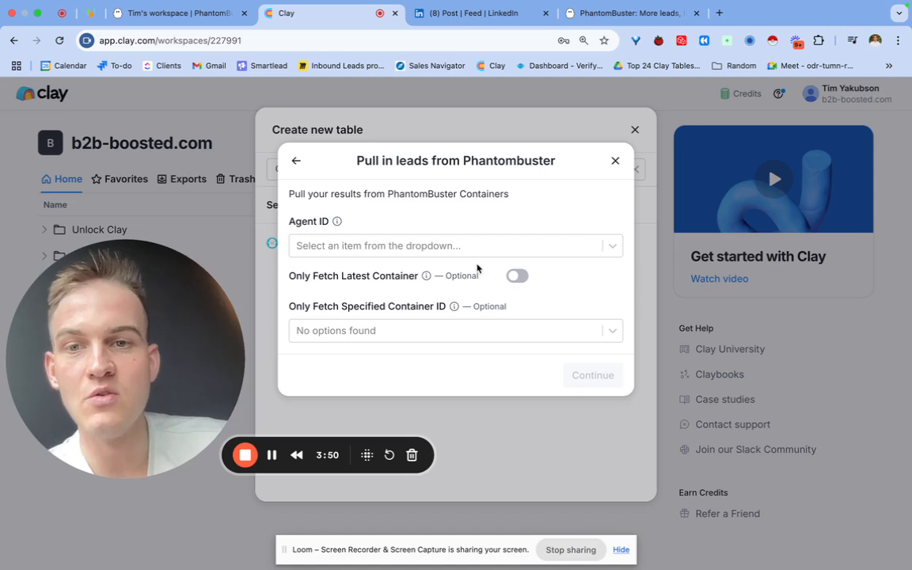
- Set the Agent ID of the lead import to "Untitled LinkedIn Post Commenter and Liker Scraper"
click(475, 249)
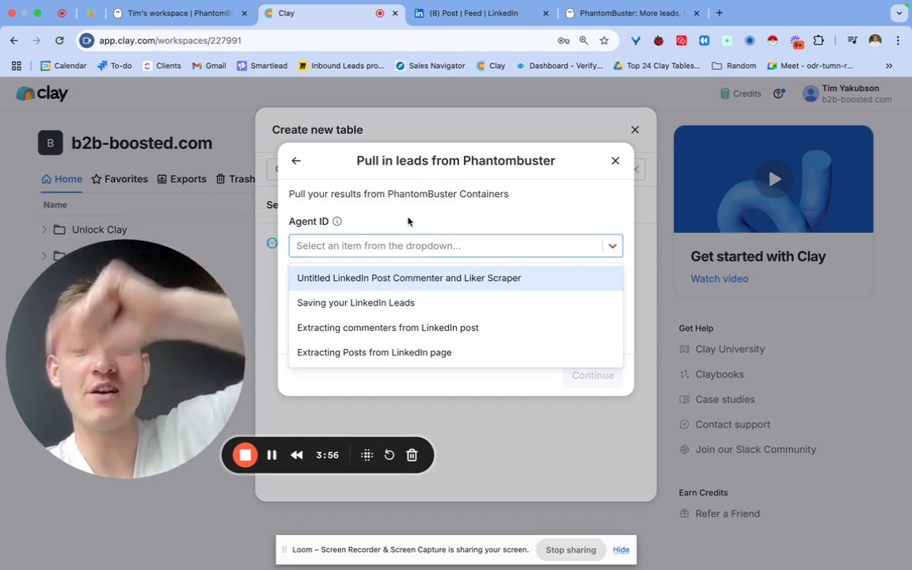
click(411, 278)
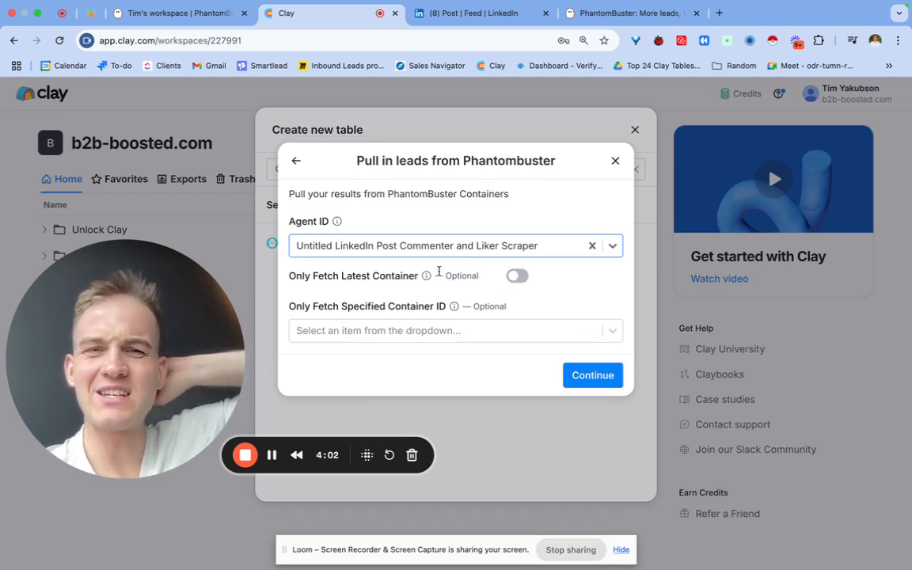
mouse_move(430, 279)
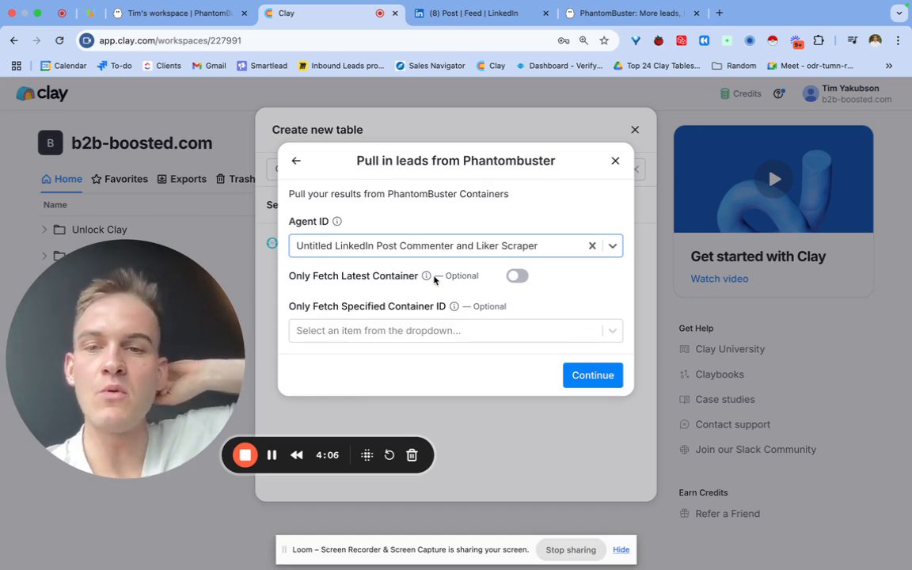
- Try the 1/28/2025 12:26:27 PM and 12:19:19 PM runs as the specified container to fetch, and clear the selection
click(456, 331)
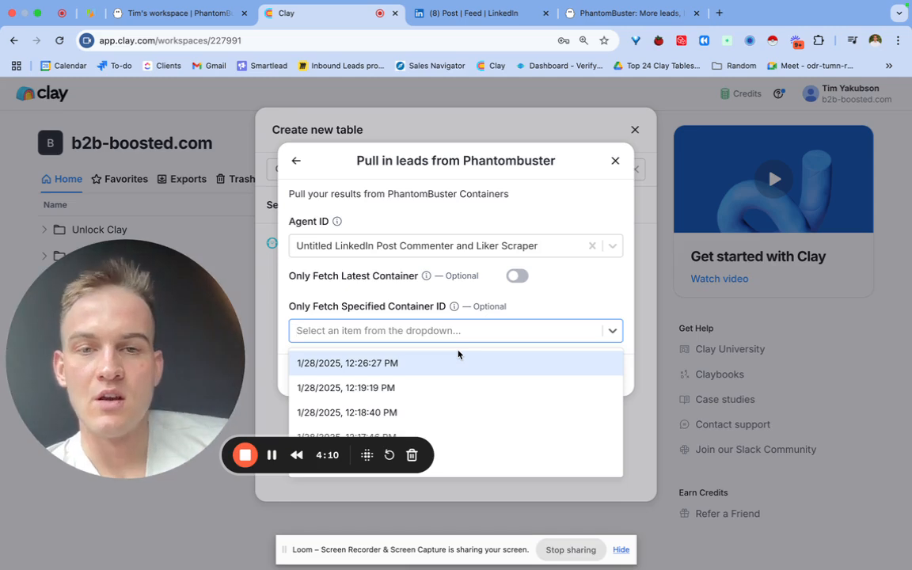
click(519, 364)
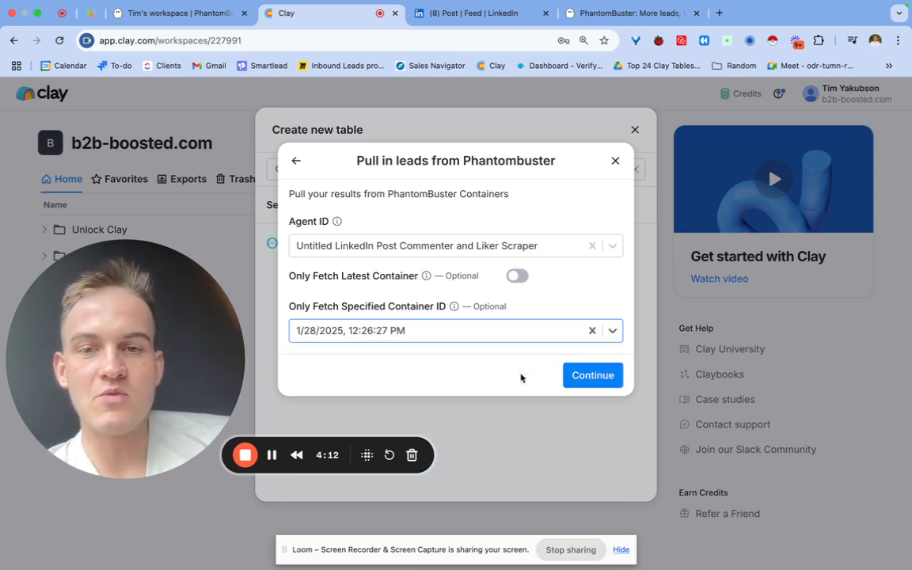
click(539, 340)
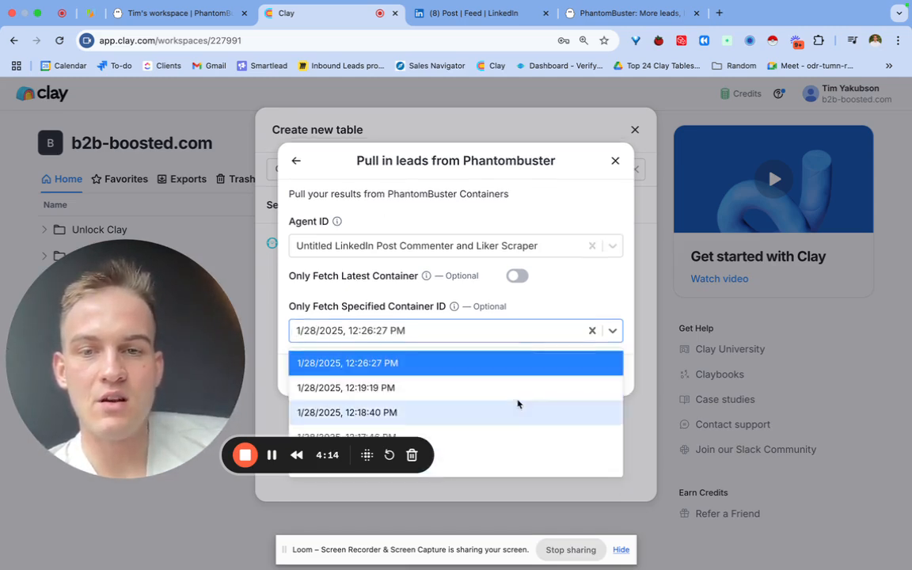
click(519, 392)
click(519, 334)
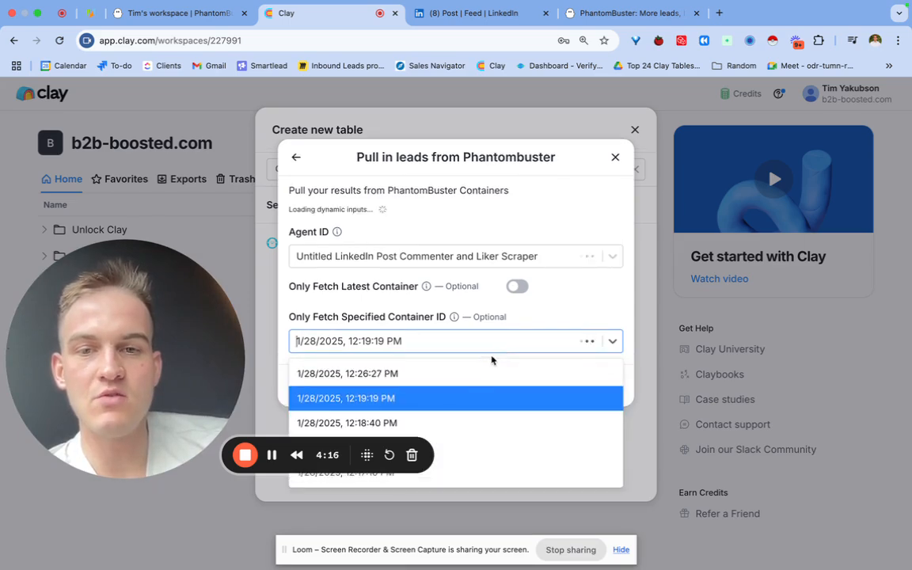
click(592, 330)
- Confirm the import settings and try to pull the PhantomBuster leads into a new blank table
click(599, 379)
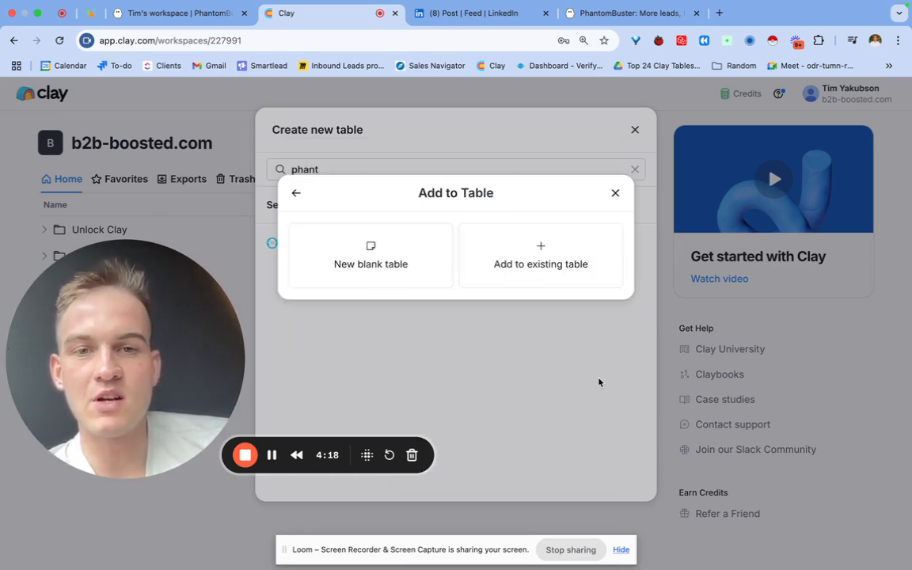
click(399, 273)
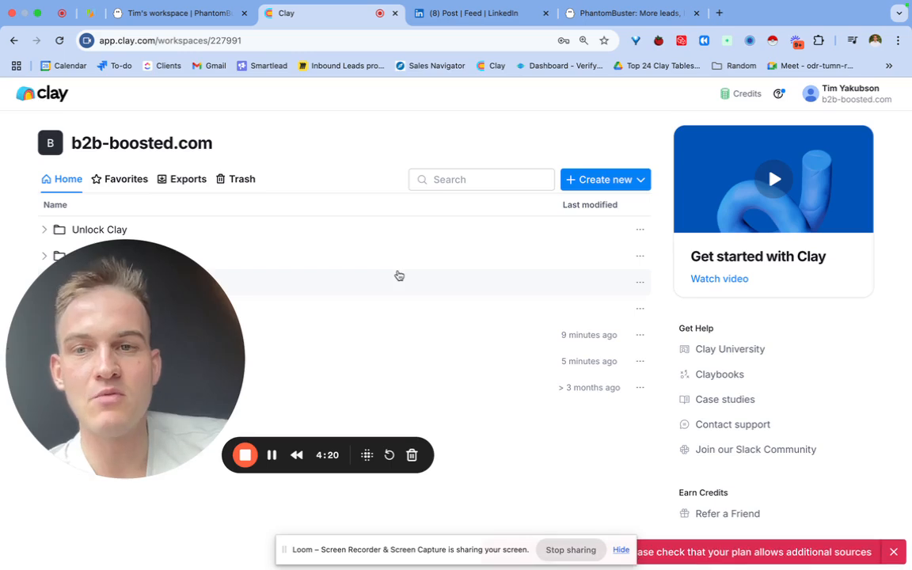
drag(377, 548, 186, 537)
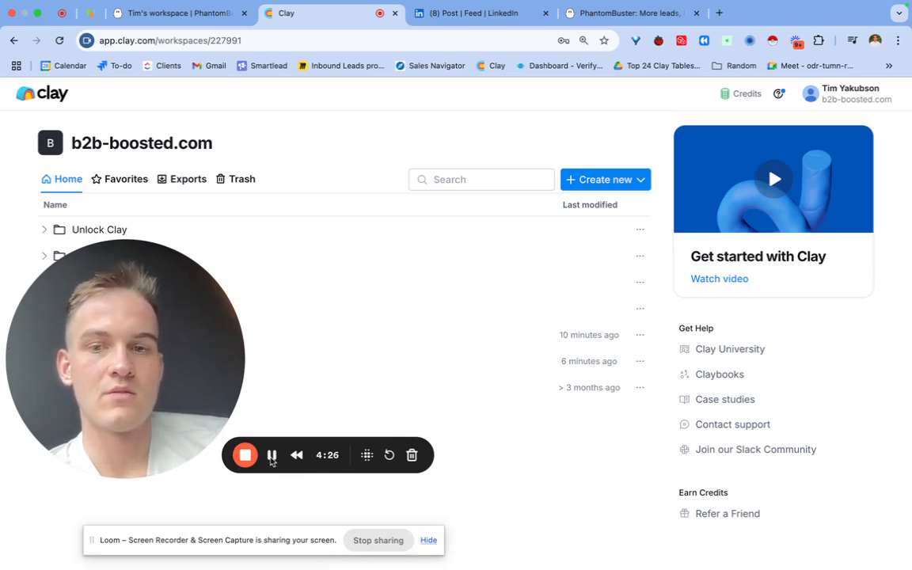
click(272, 456)
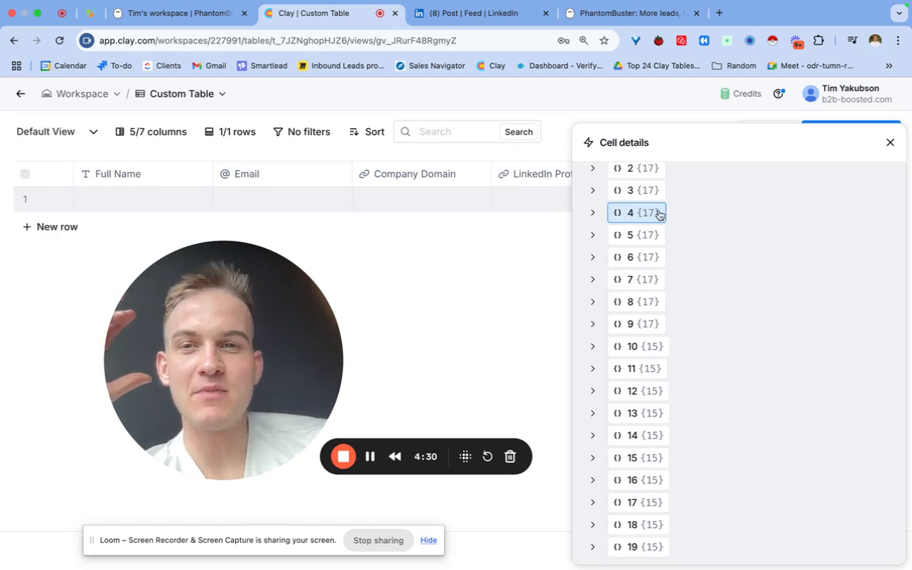
- Examine the pulled PhantomBuster entries in the Custom Table's cell details, check the workspace's credit usage, and close the details
scroll(659, 215, up, 3)
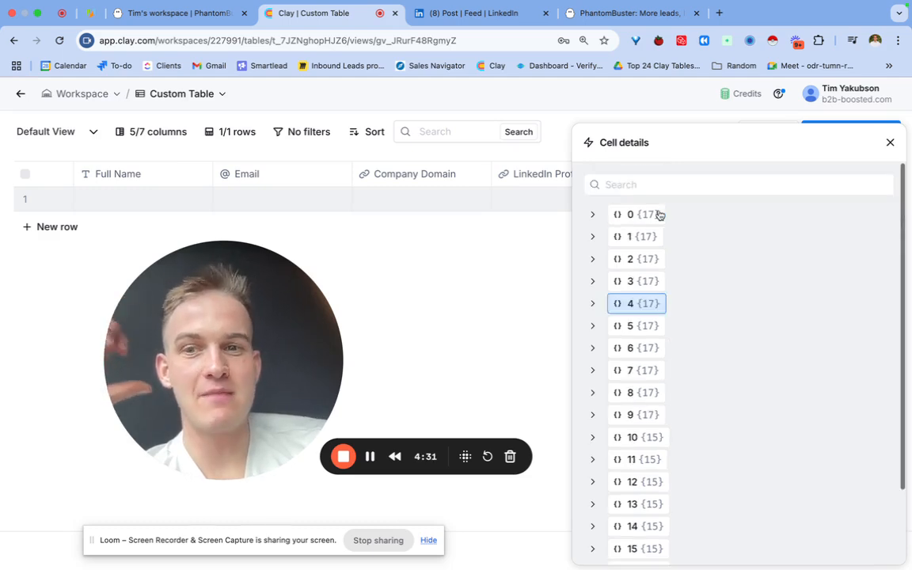
click(746, 94)
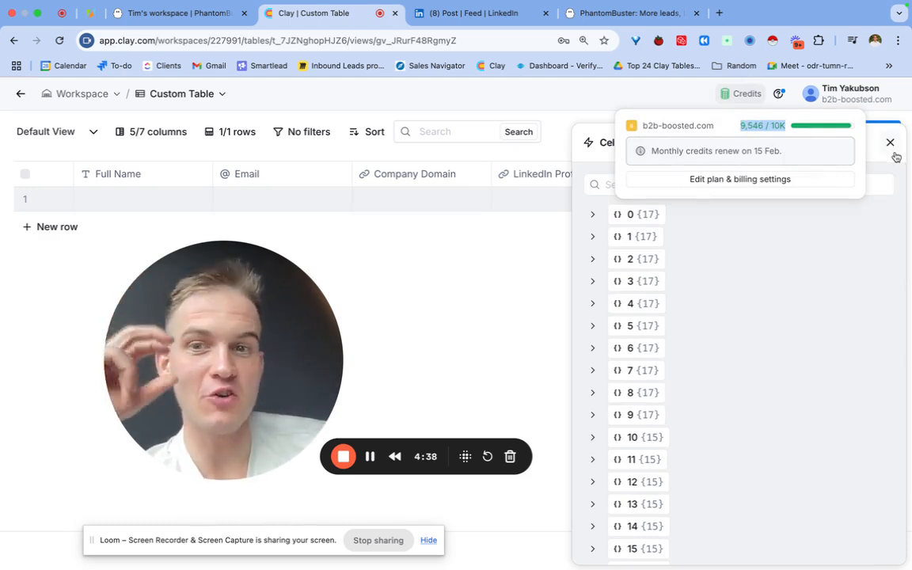
click(891, 143)
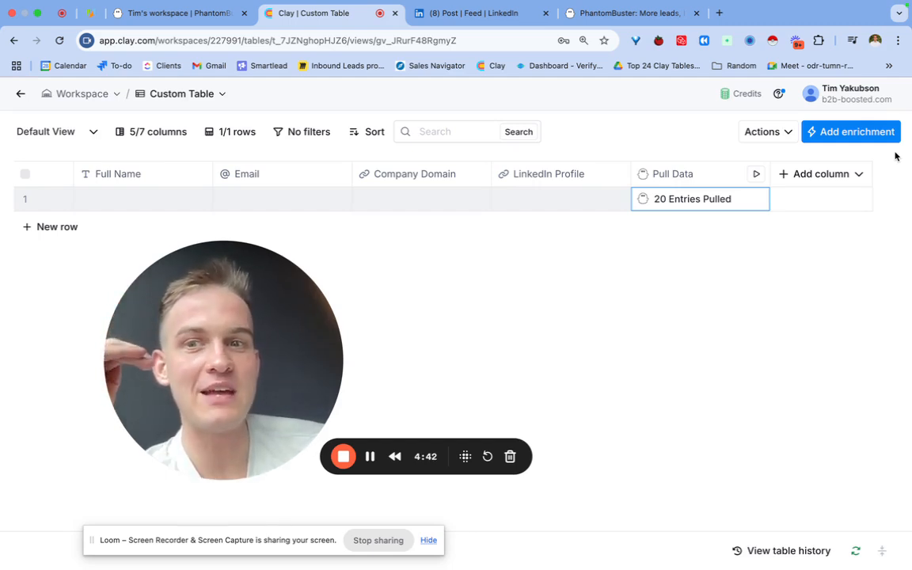
- Switch to PhantomBuster and open the leads of the "Untitled LinkedIn Post Commenter and Liker Scraper" flow from the dashboard
click(635, 18)
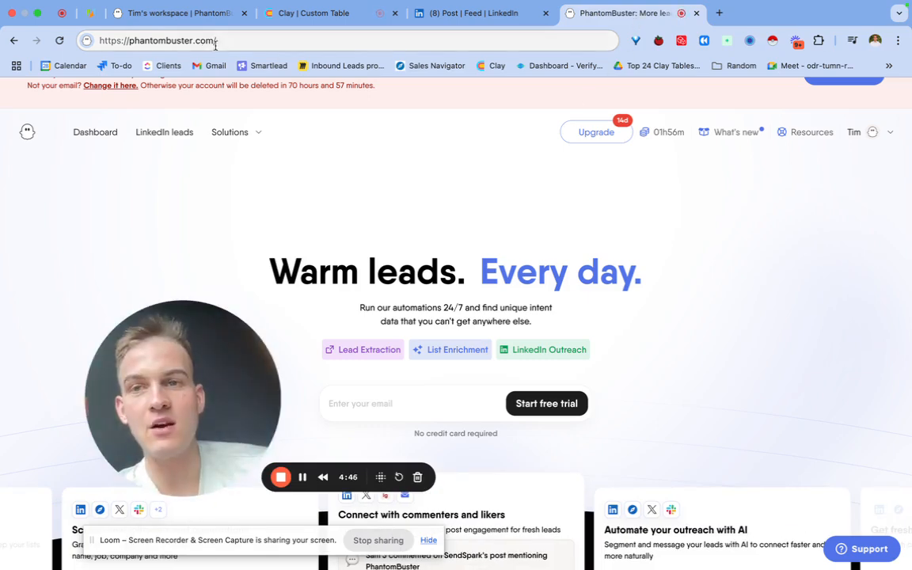
click(176, 14)
scroll(368, 292, up, 3)
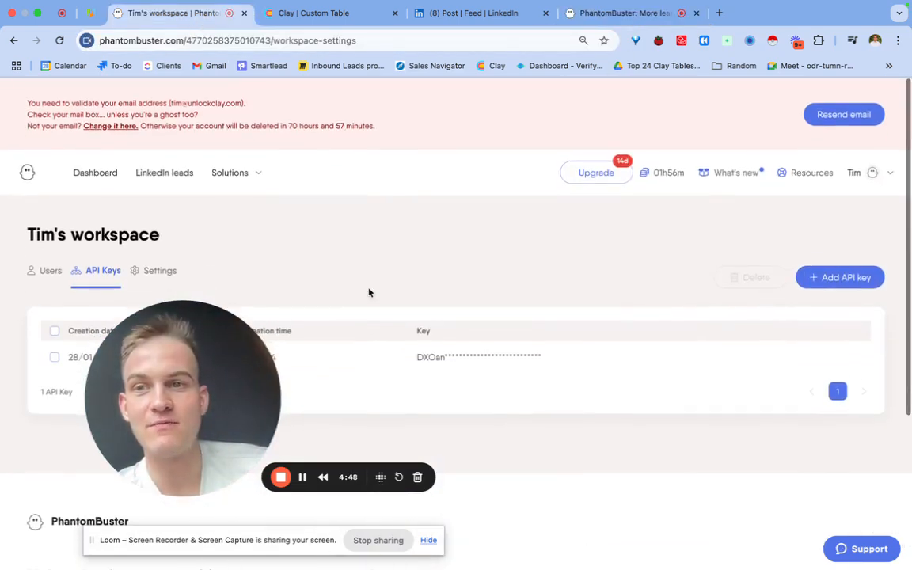
click(103, 171)
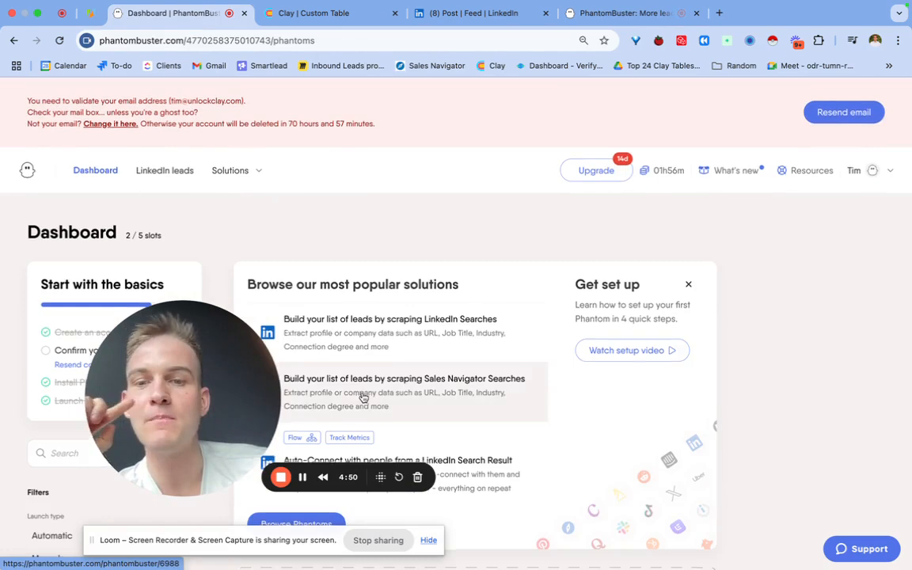
scroll(363, 400, down, 10)
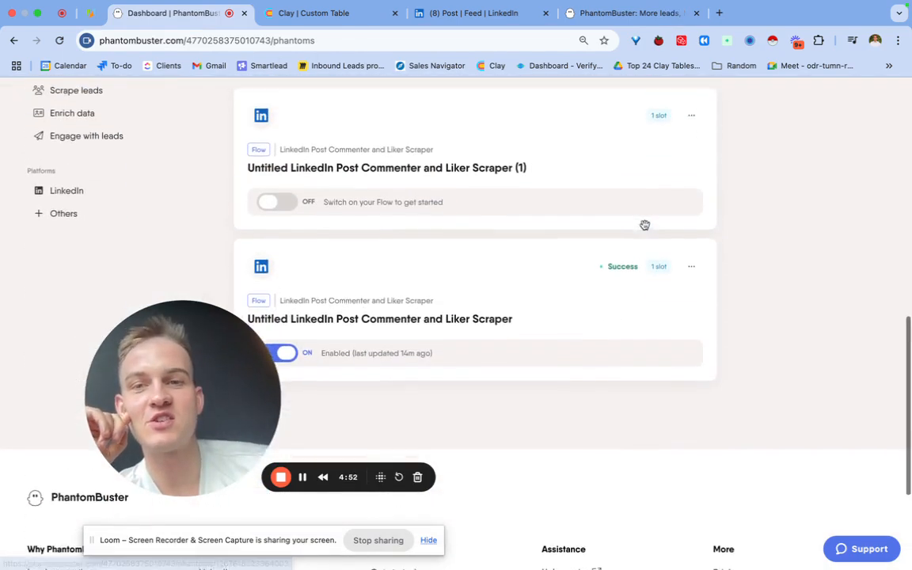
click(444, 326)
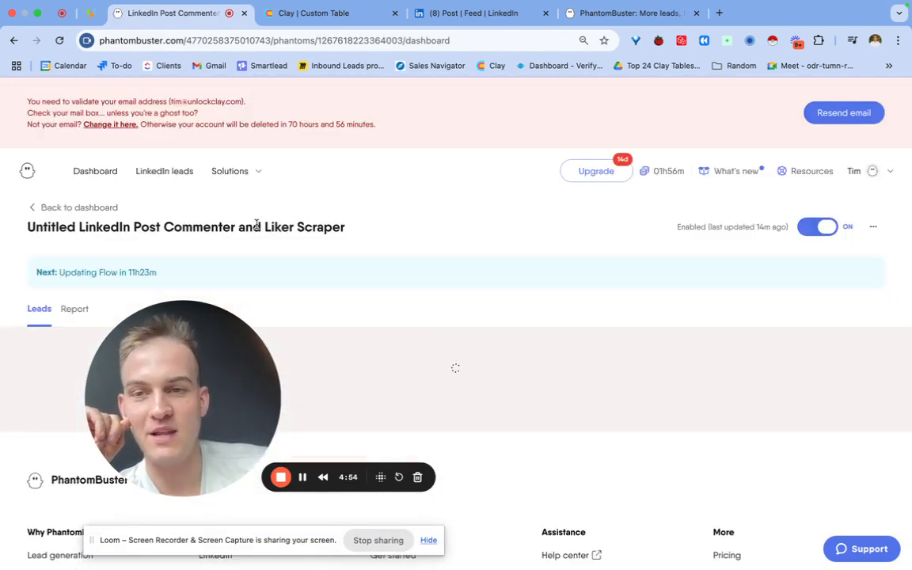
scroll(254, 226, down, 8)
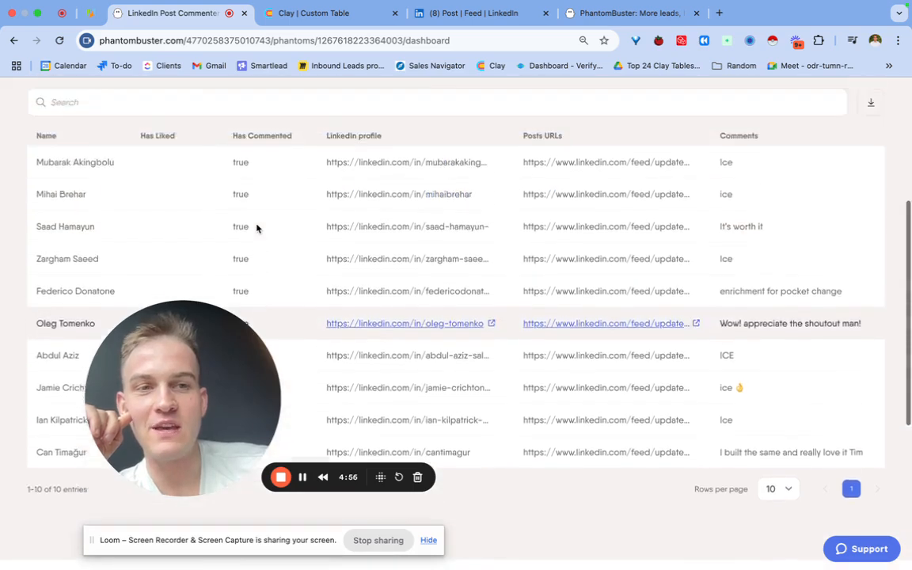
- Download the scraper's leads as a CSV file without upgrading the subscription
scroll(264, 224, up, 2)
click(871, 182)
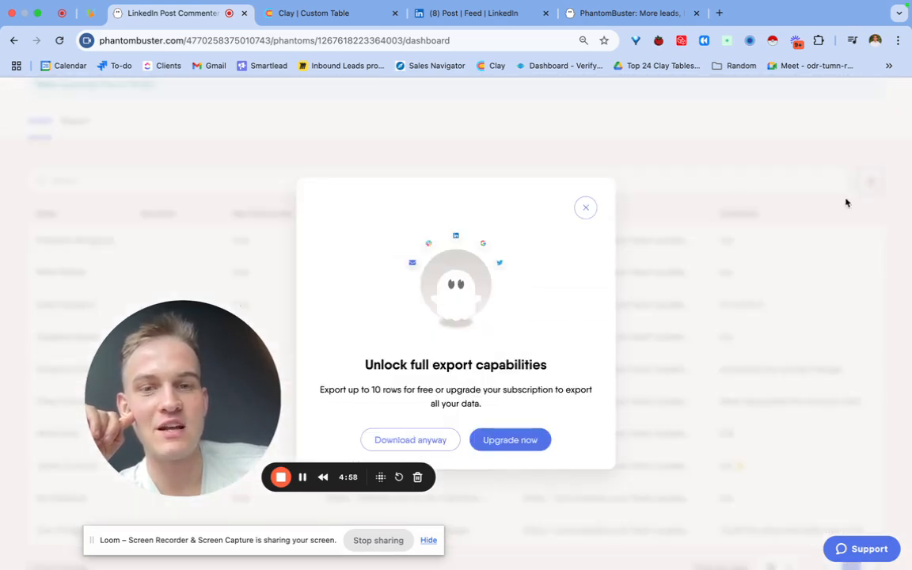
click(586, 207)
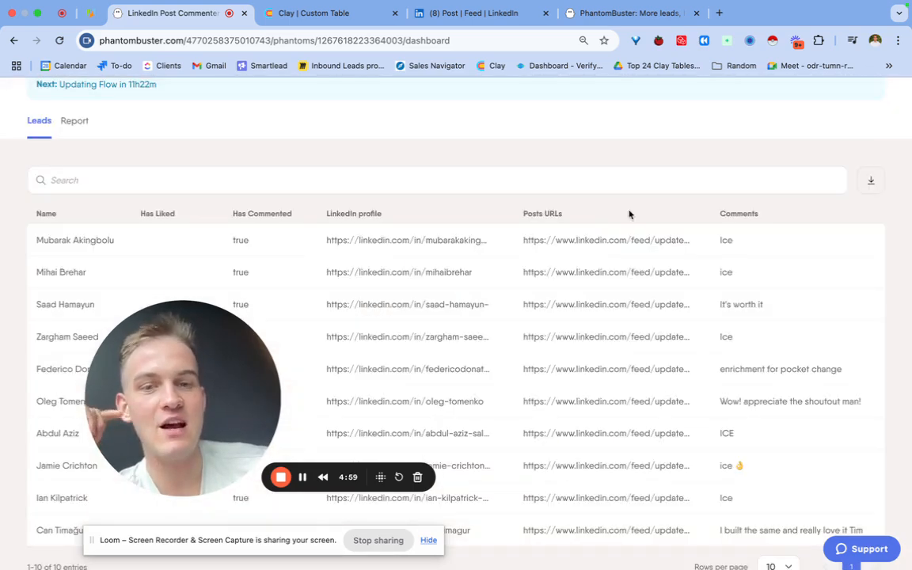
click(873, 181)
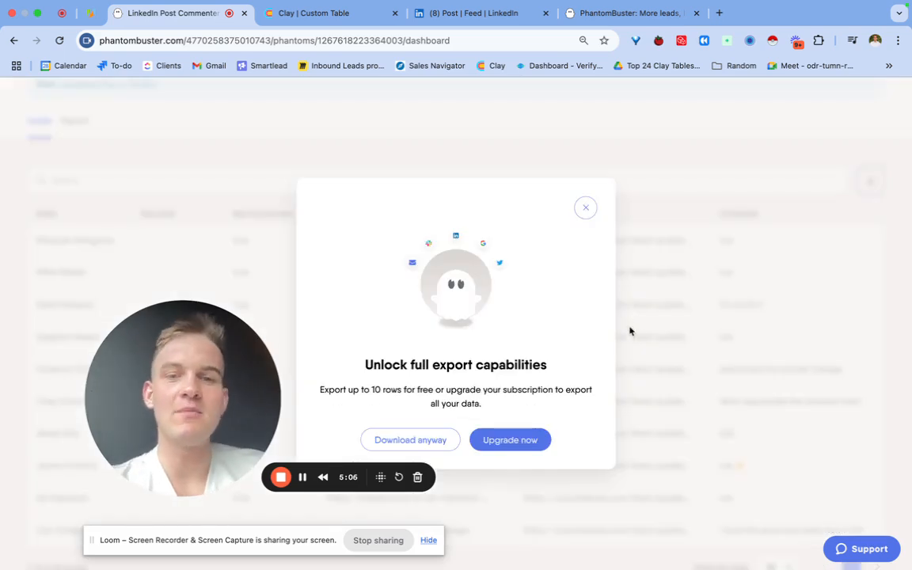
click(433, 442)
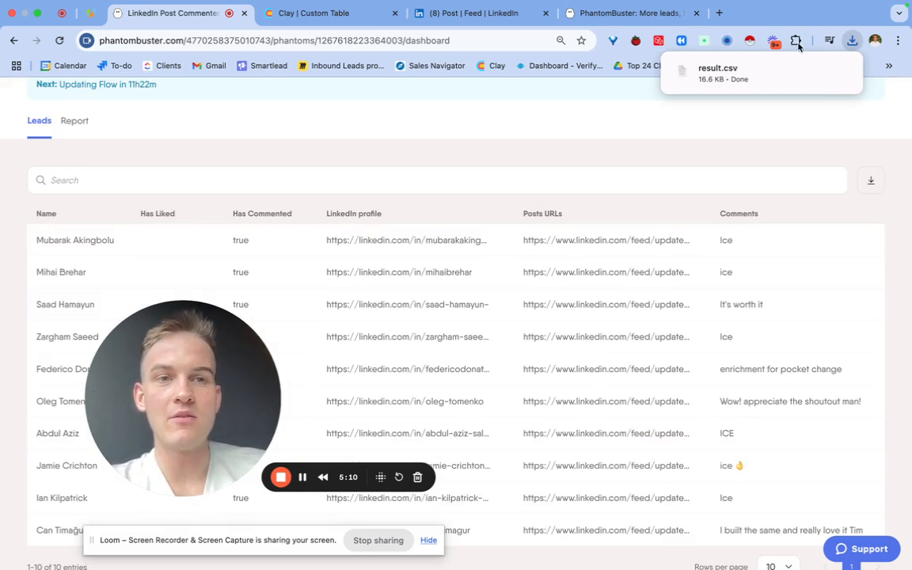
- Switch to Clay and upload result.csv as a CSV import source for the Custom Table
click(317, 12)
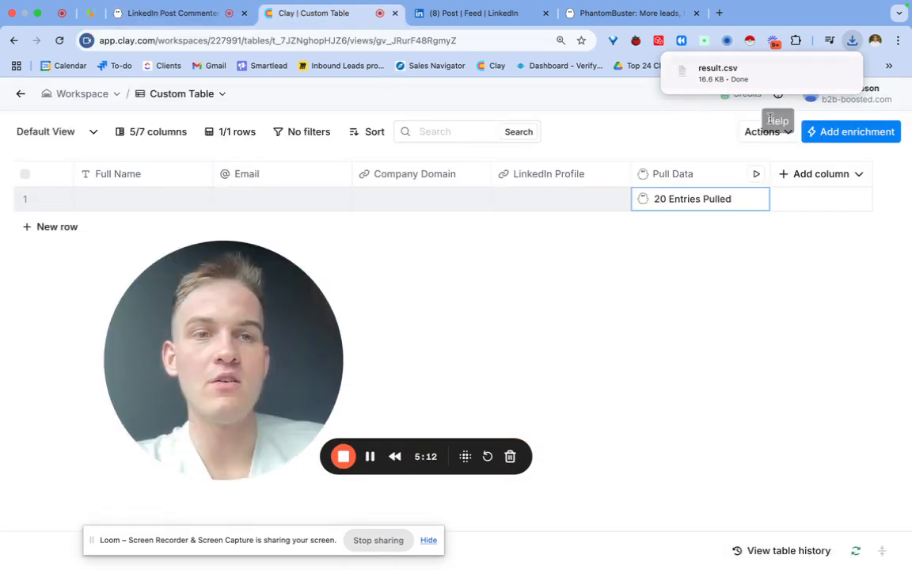
click(765, 131)
click(717, 186)
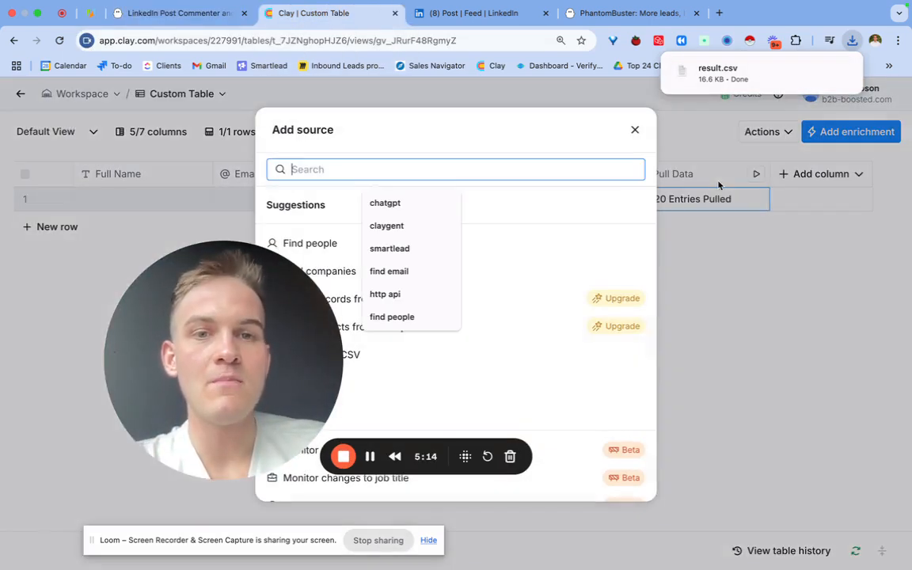
click(412, 364)
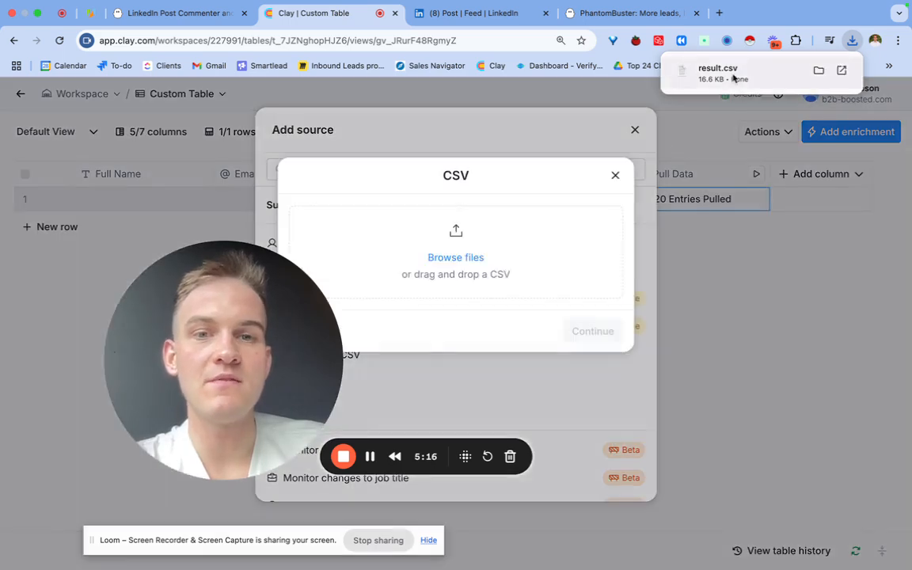
drag(739, 78, 555, 250)
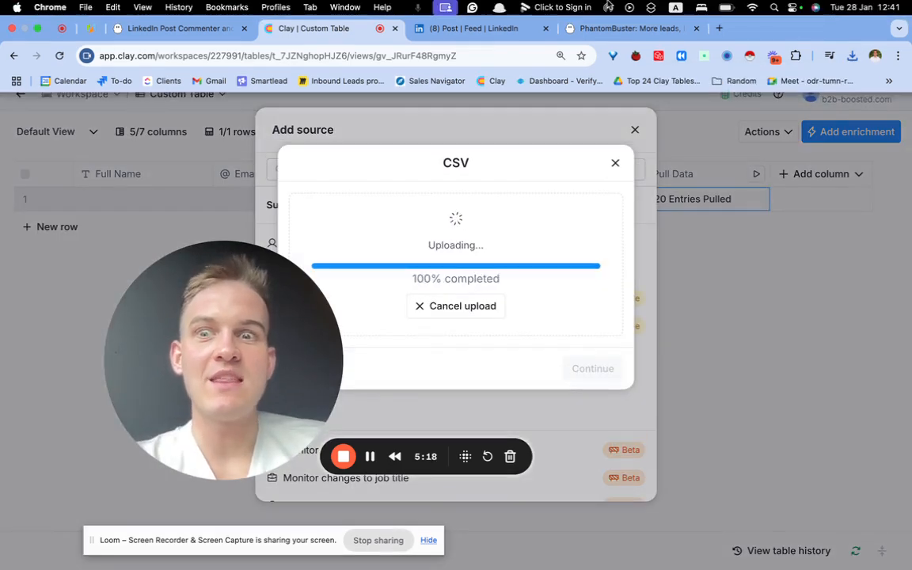
click(596, 425)
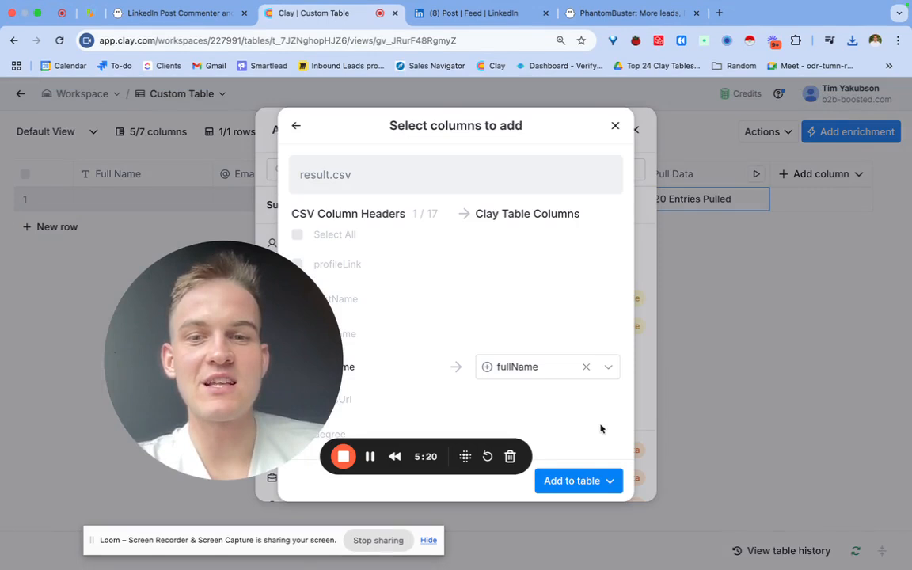
- Add all CSV columns of result.csv to the existing table and close the import dialogs
click(297, 235)
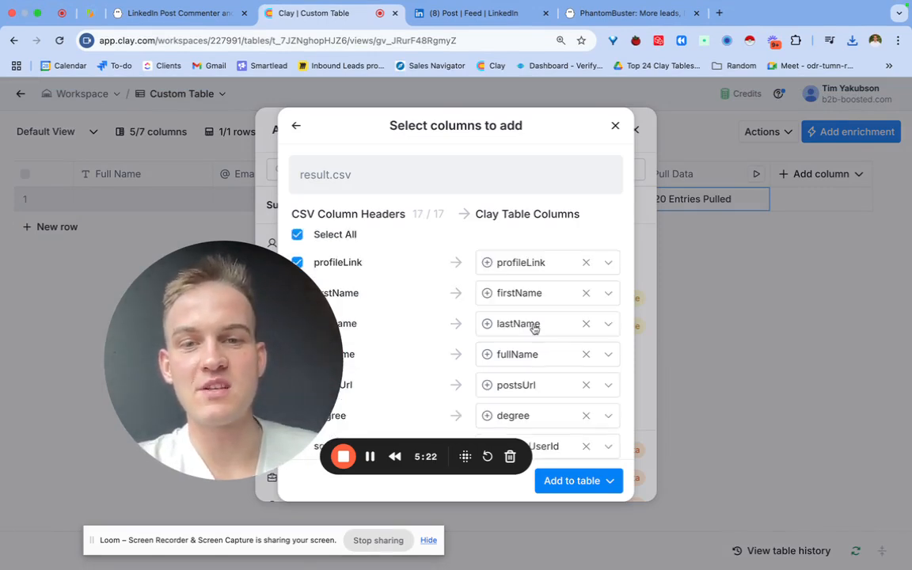
click(607, 481)
click(657, 514)
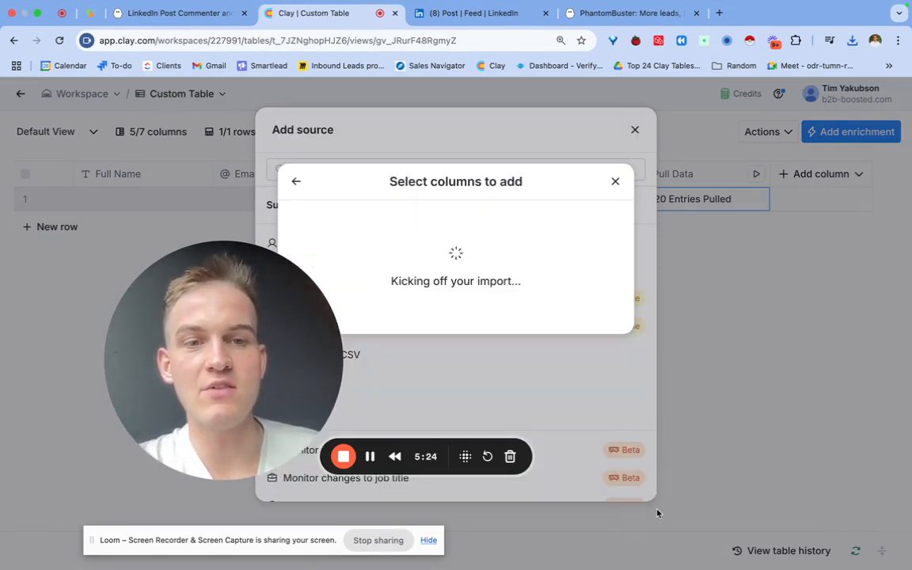
click(617, 182)
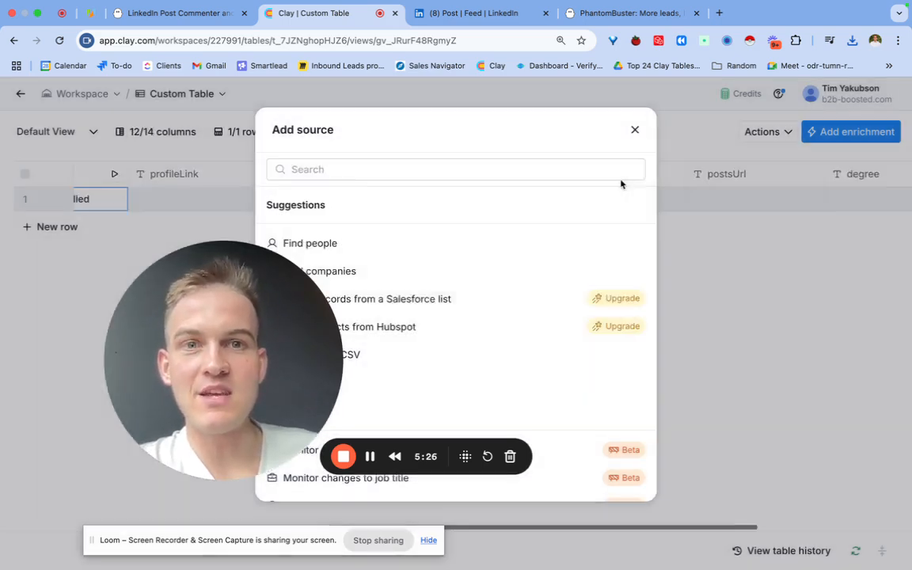
click(635, 130)
- Examine the imported lead columns and rows in the Custom Table, including comments, postContent, commentUrl and profileUrl
scroll(609, 197, right, 5)
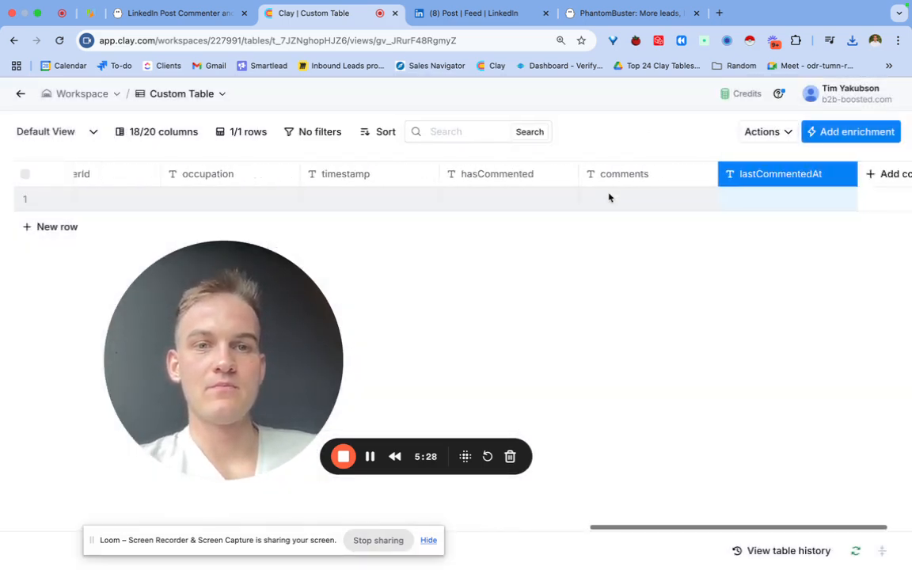
scroll(609, 197, left, 15)
scroll(609, 198, right, 20)
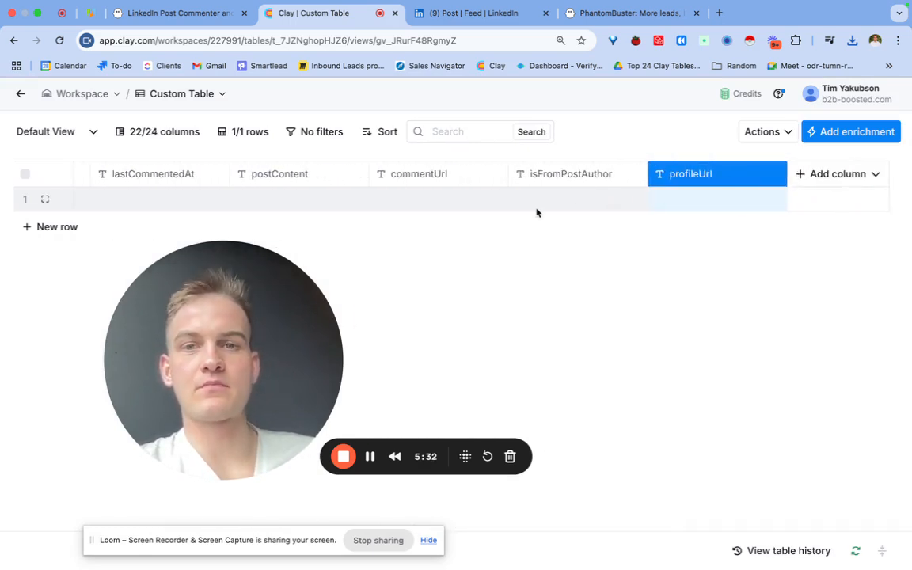
scroll(519, 301, down, 2)
scroll(523, 334, up, 2)
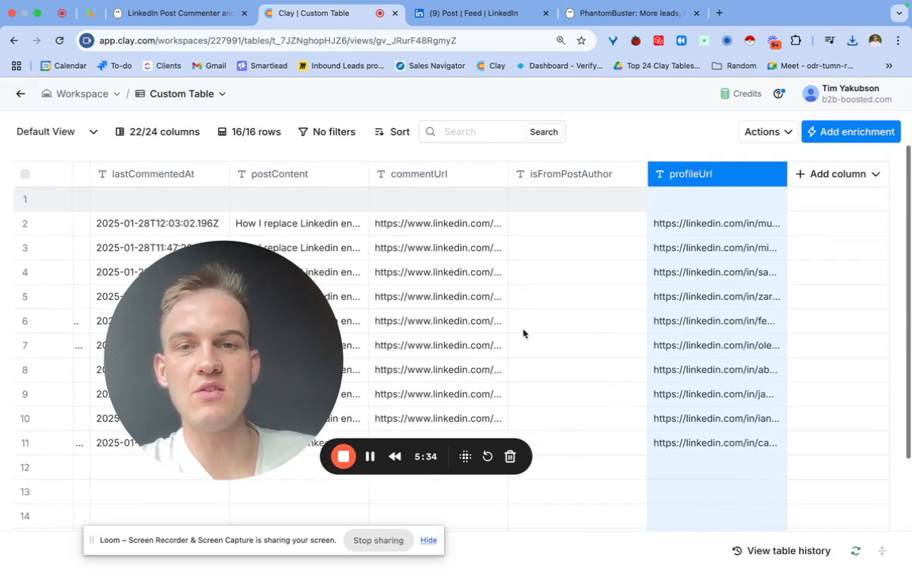
click(268, 175)
scroll(651, 237, left, 4)
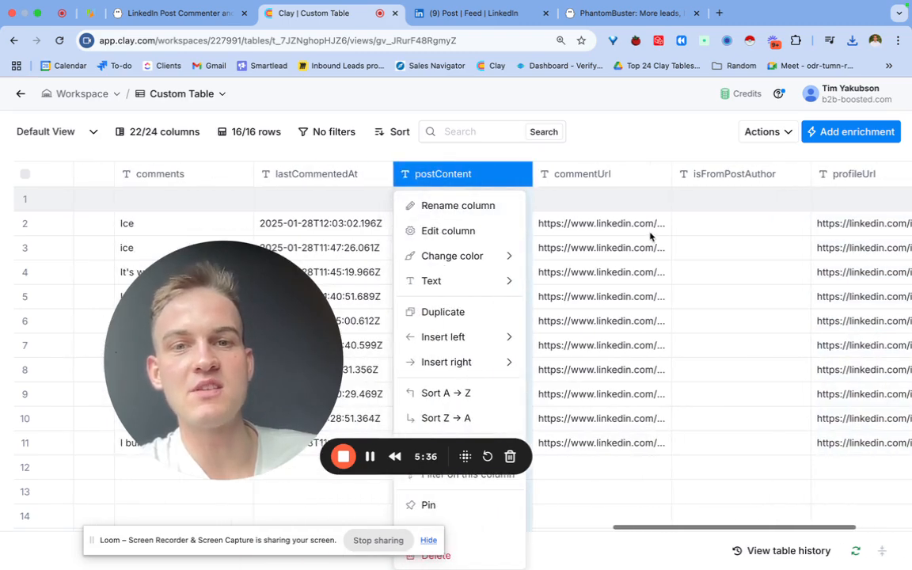
click(652, 230)
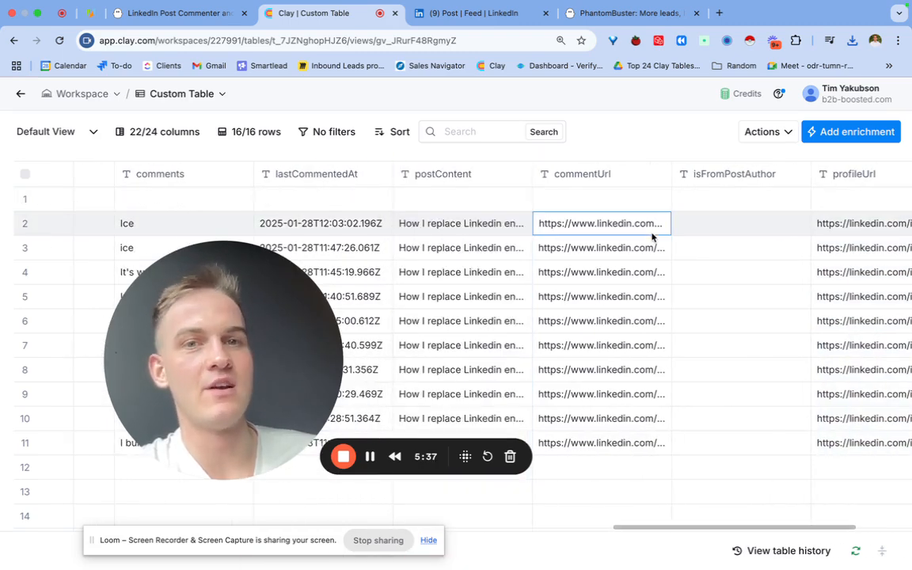
- Switch to PhantomBuster, open the scraper's setup and examine the custom webhook URL in its advanced settings
click(178, 14)
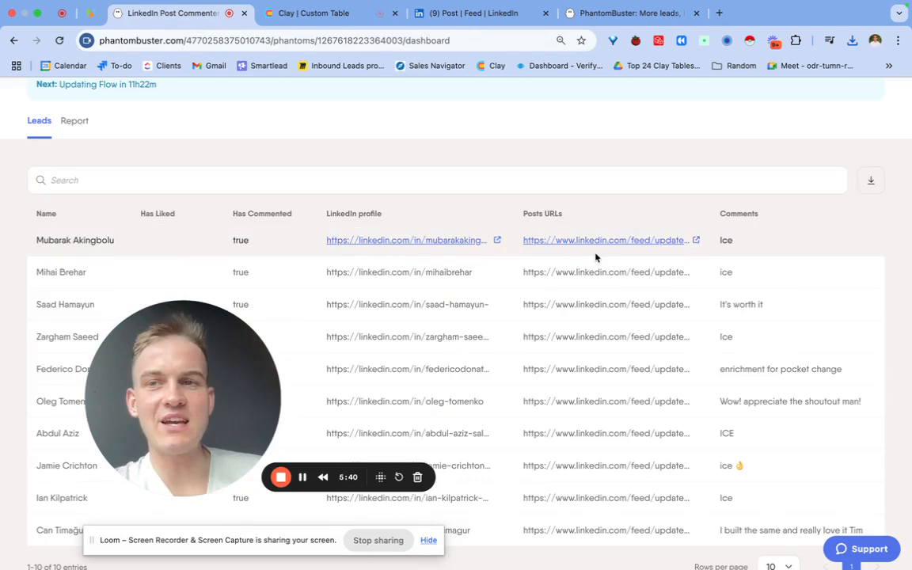
scroll(585, 206, up, 5)
click(872, 230)
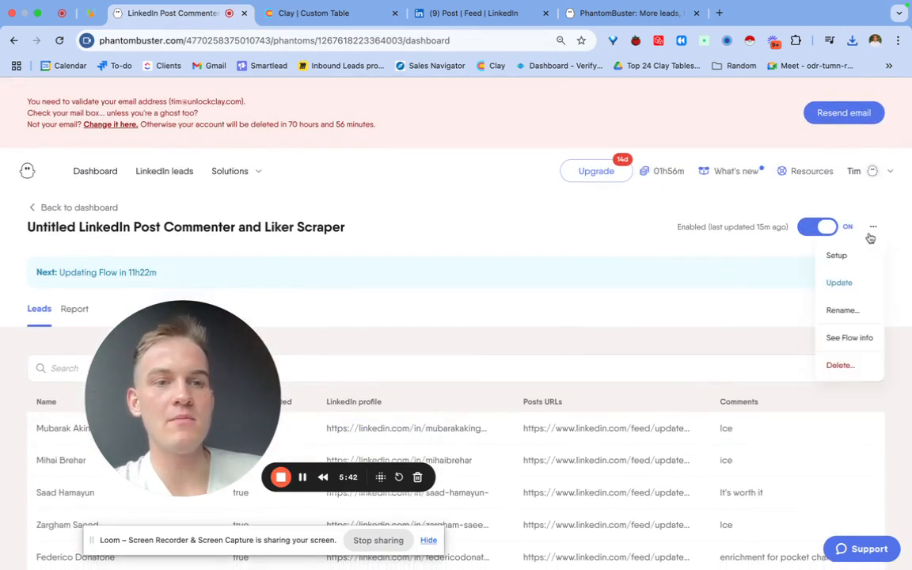
click(855, 256)
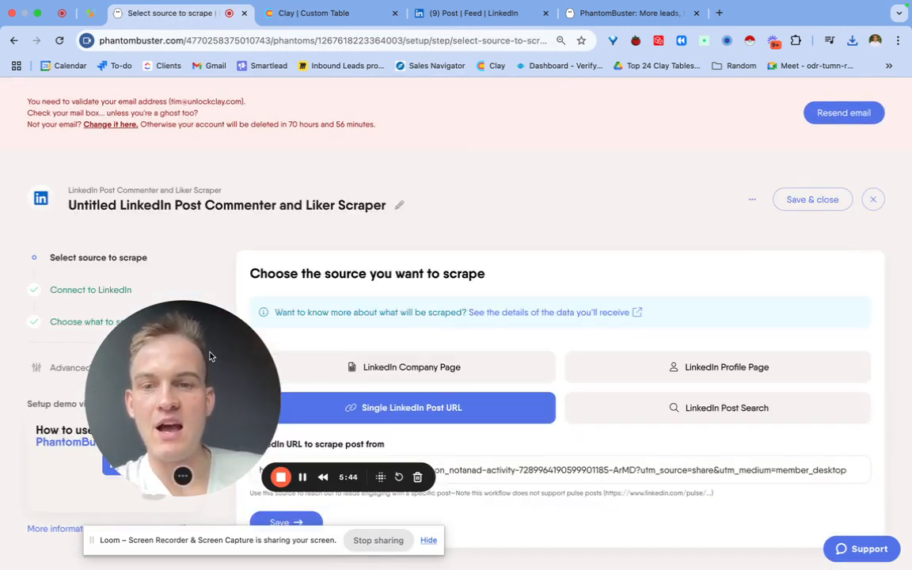
drag(211, 355, 424, 283)
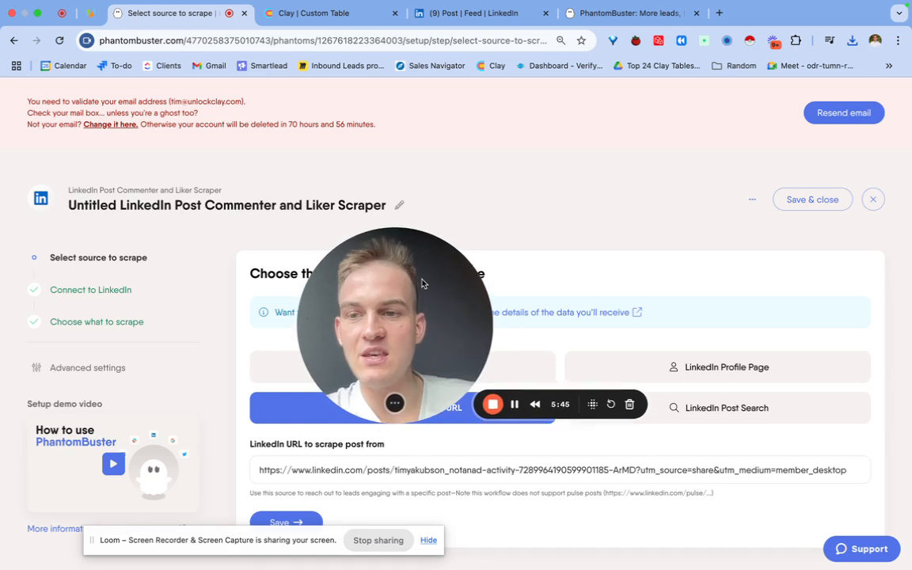
click(122, 368)
drag(385, 328, 90, 341)
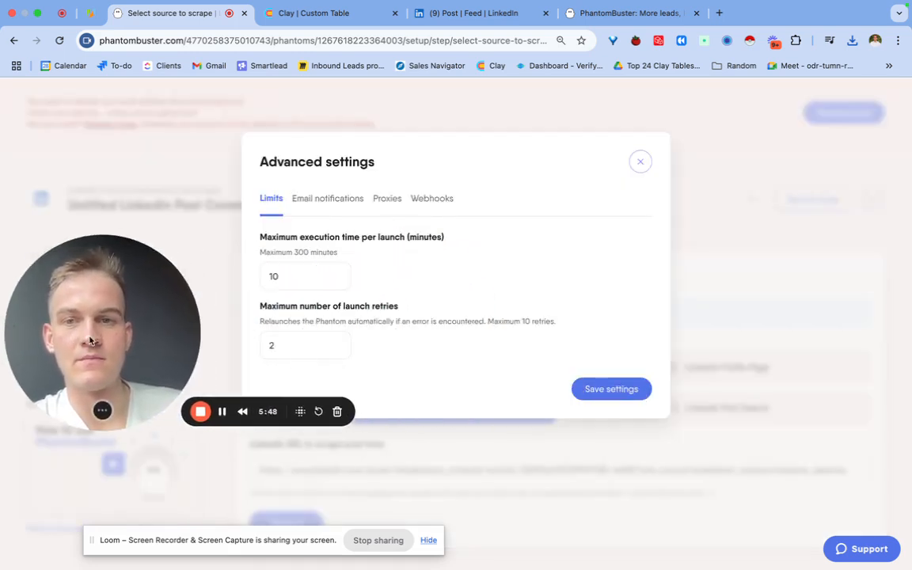
click(223, 412)
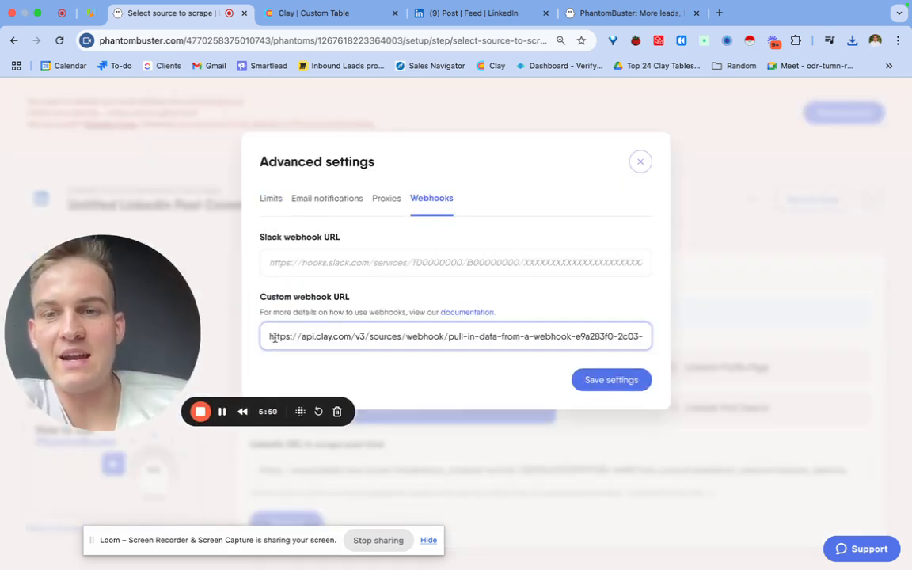
drag(274, 337, 645, 337)
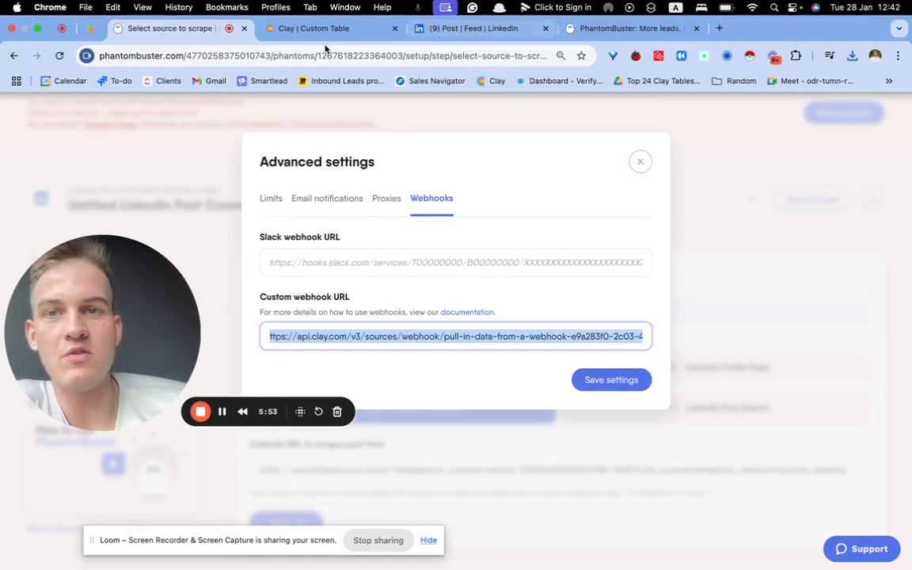
- Switch to Clay, search the Custom Table's import sources for "webh" and open the Monitor webhook source
click(293, 30)
click(748, 133)
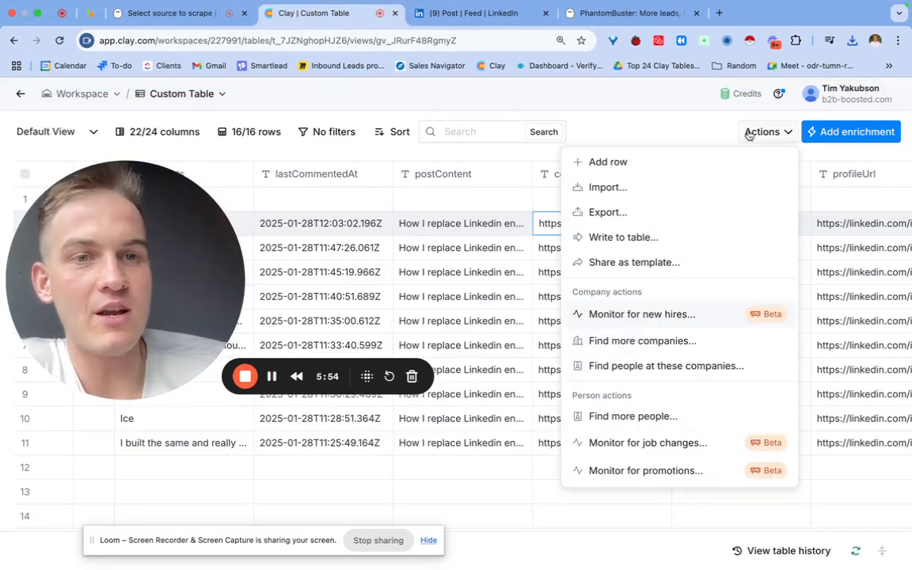
click(695, 190)
text(webh)
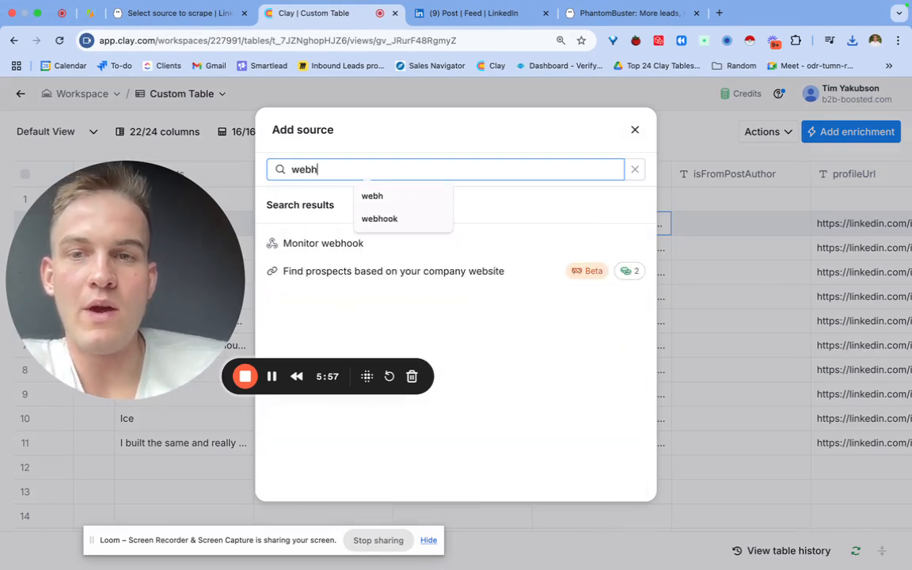
click(428, 243)
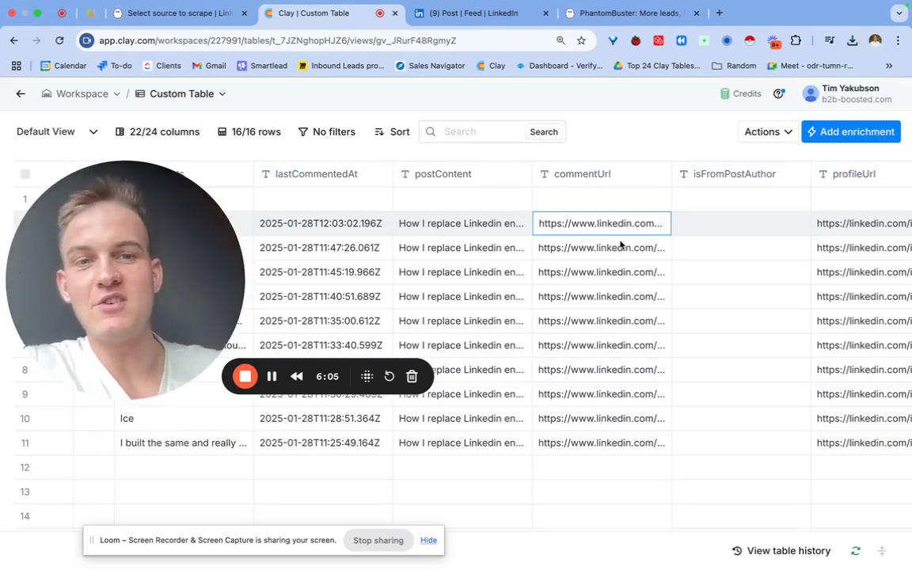
- Reopen the scraper's advanced settings in PhantomBuster and review the Clay address in the custom webhook URL
click(274, 378)
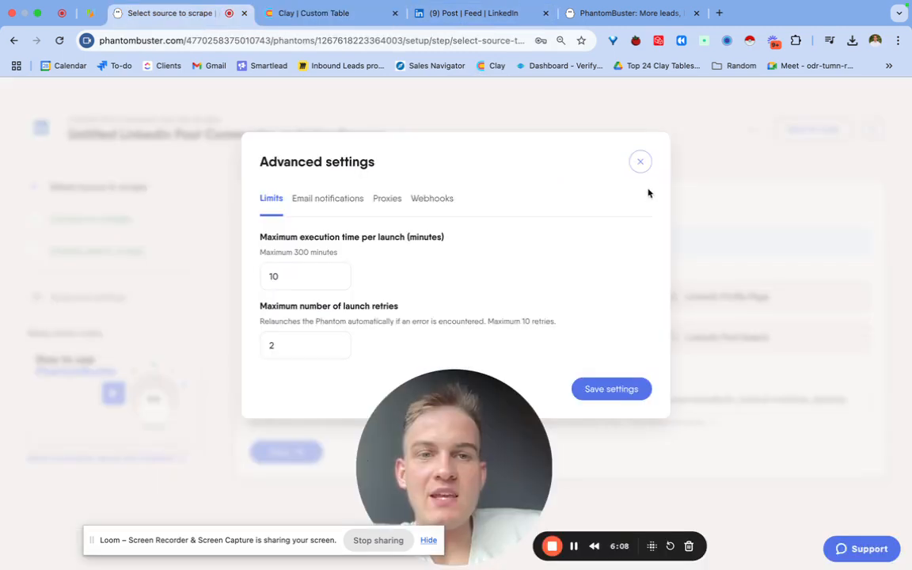
click(640, 163)
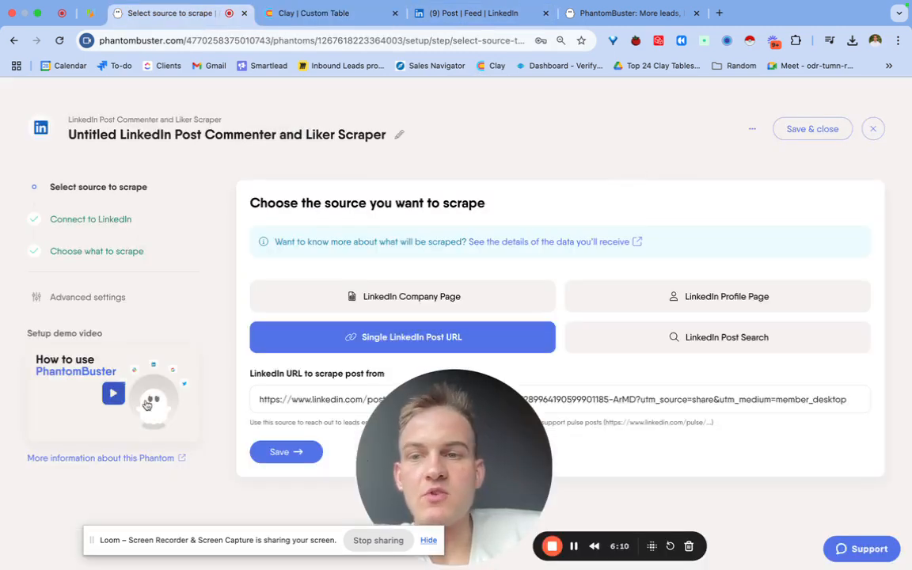
click(93, 305)
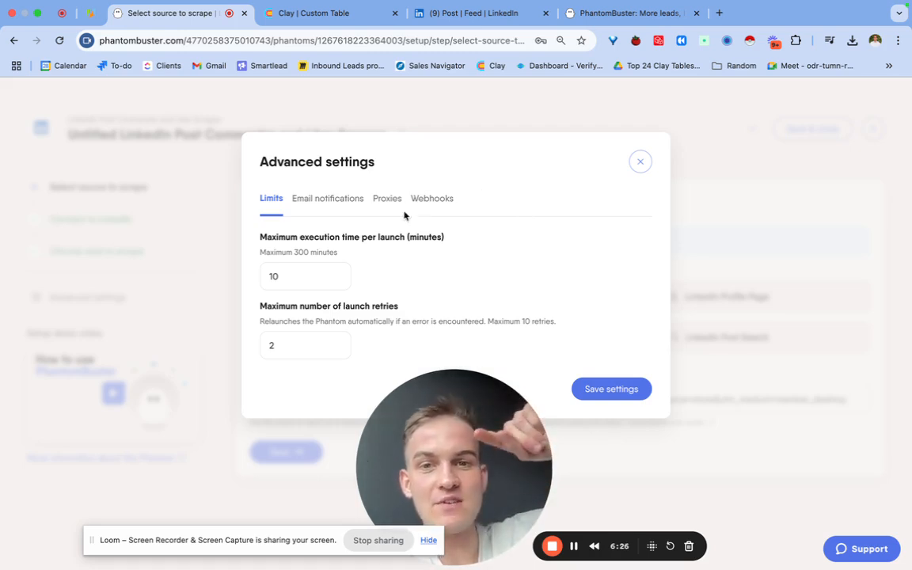
click(432, 198)
drag(322, 336, 480, 336)
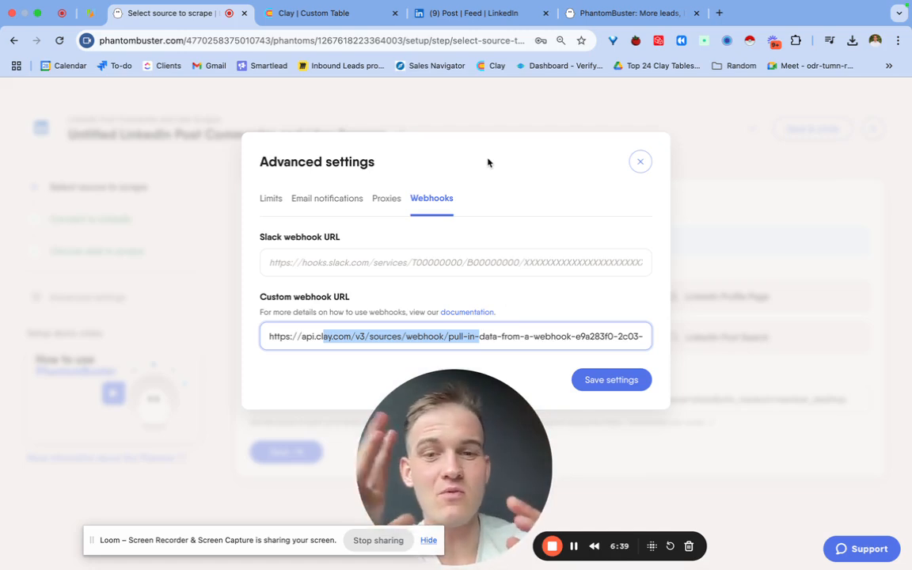
- Open the website unlockclay.com in a new browser tab
click(720, 13)
text(unlockclay.com)
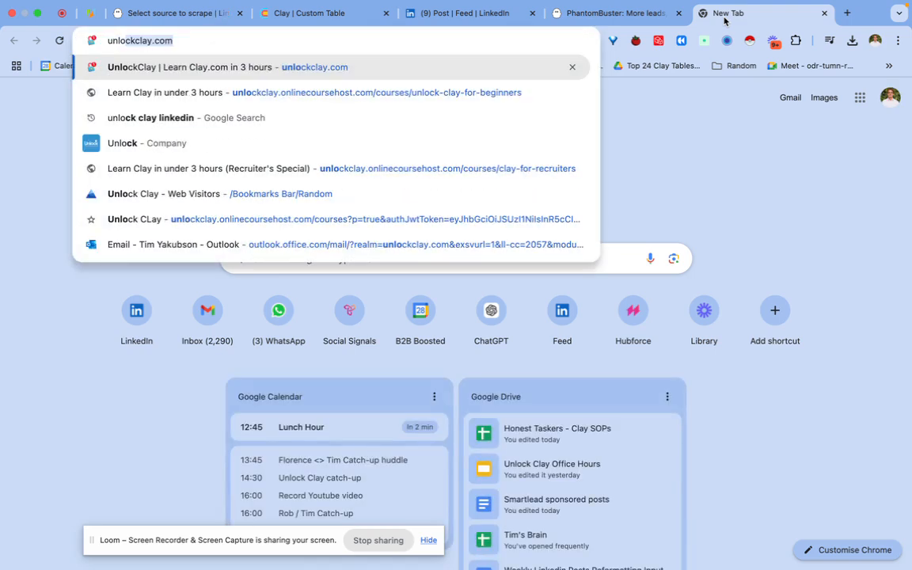
key(Return)
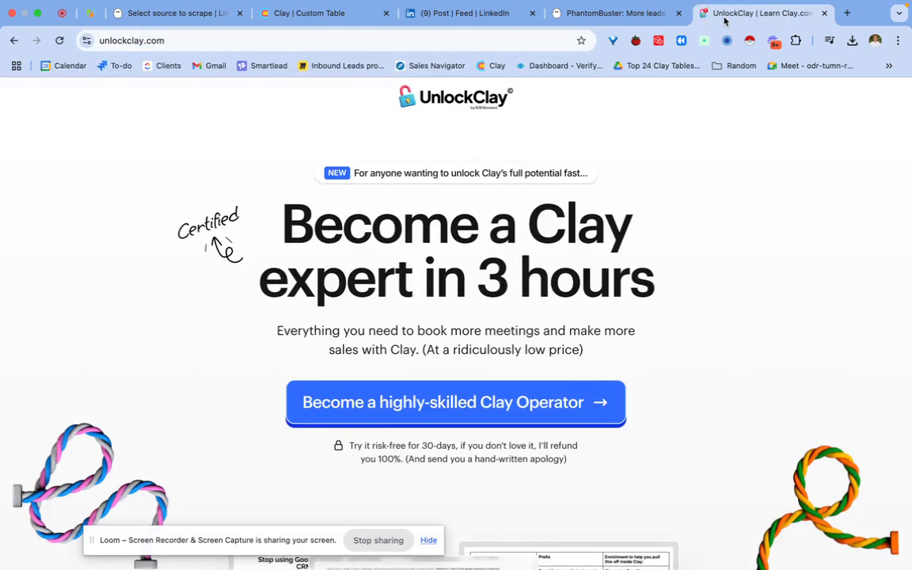